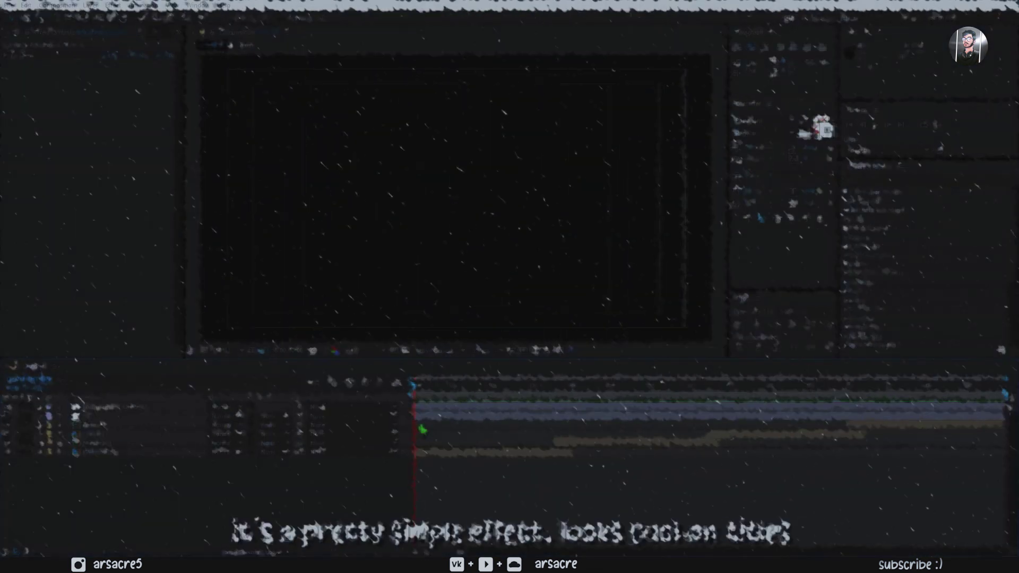
Review the finished Toxic title animation, hiding the glow and FX adjustment layers.
left_click(741, 391)
mouse_move(751, 394)
left_mouse_down()
mouse_move(851, 393)
mouse_move(618, 394)
left_mouse_up()
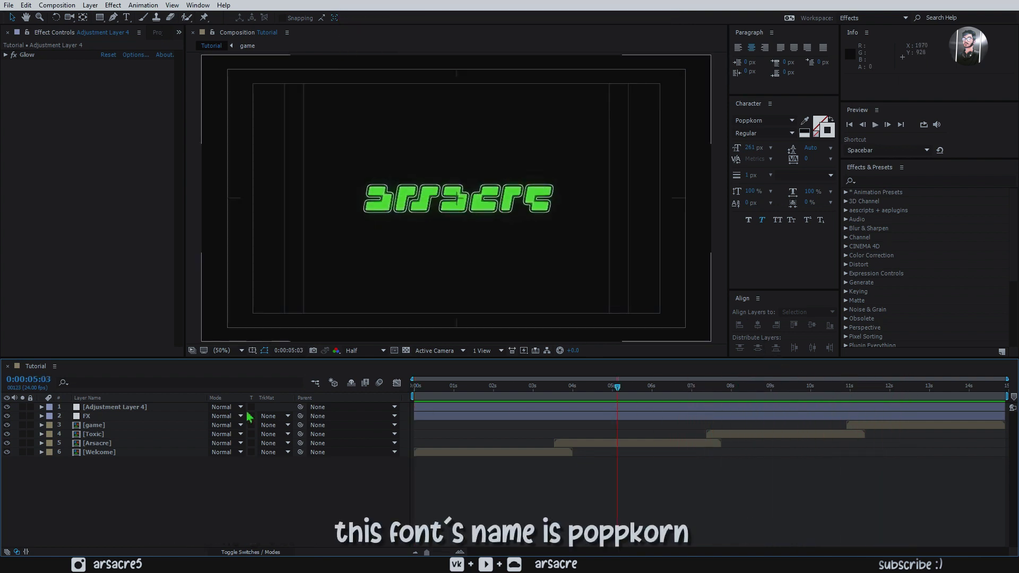
left_click_drag(6, 416, 7, 408)
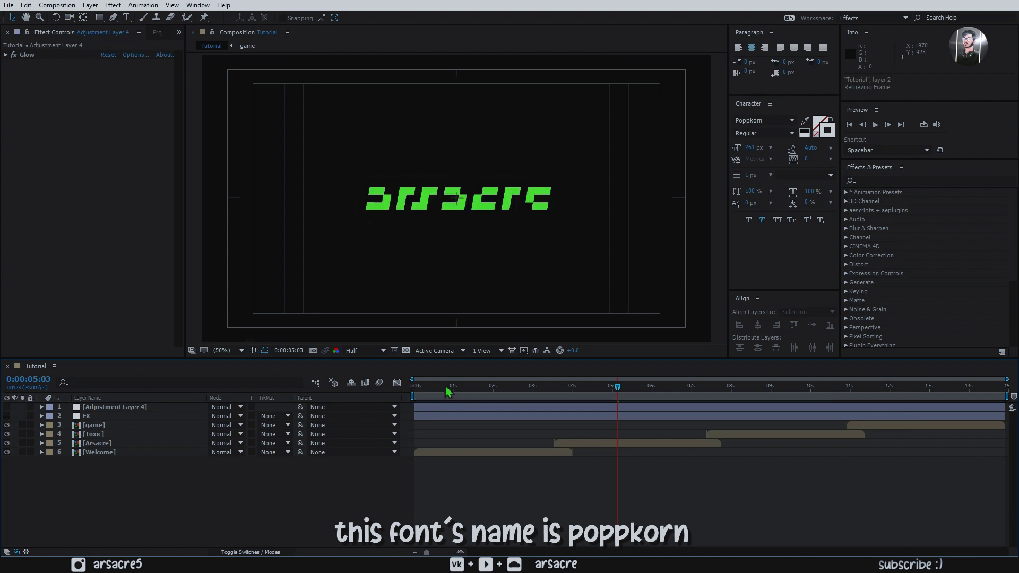
left_click_drag(448, 392, 557, 392)
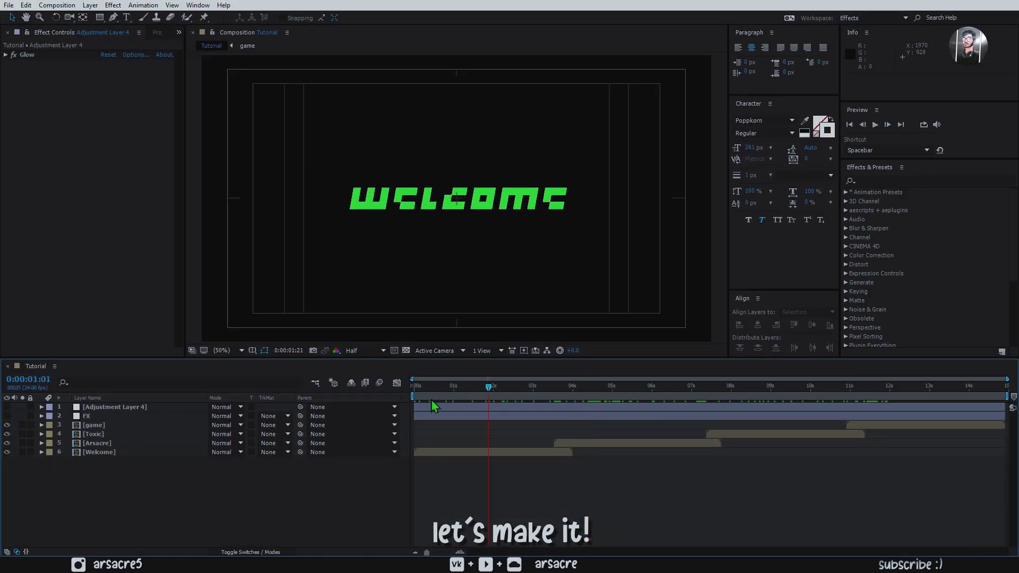
key("space")
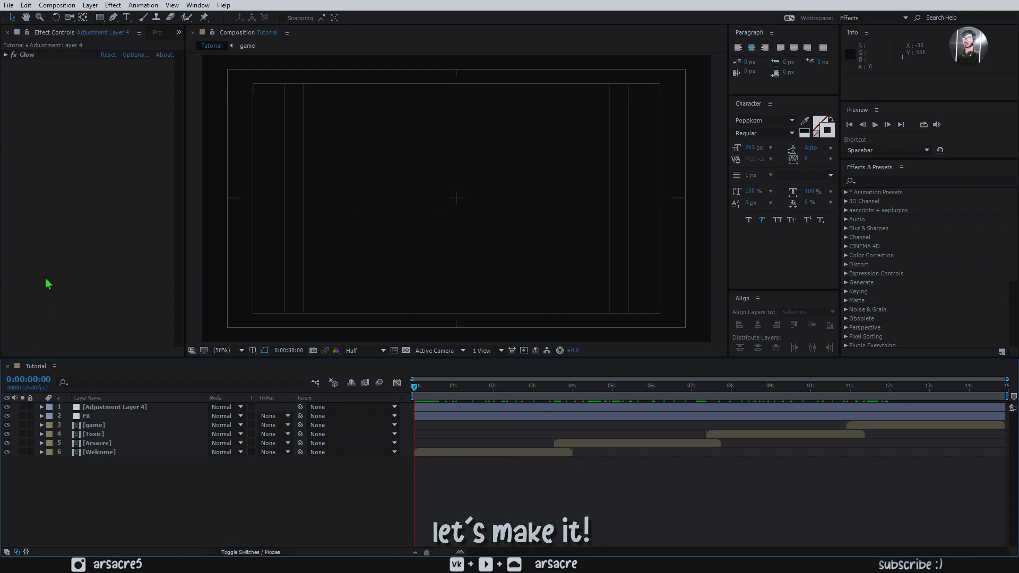
Create the Tutorial text composition with the HDTV 1080 24 preset and an 8-second duration.
left_click(45, 284)
left_click(58, 7)
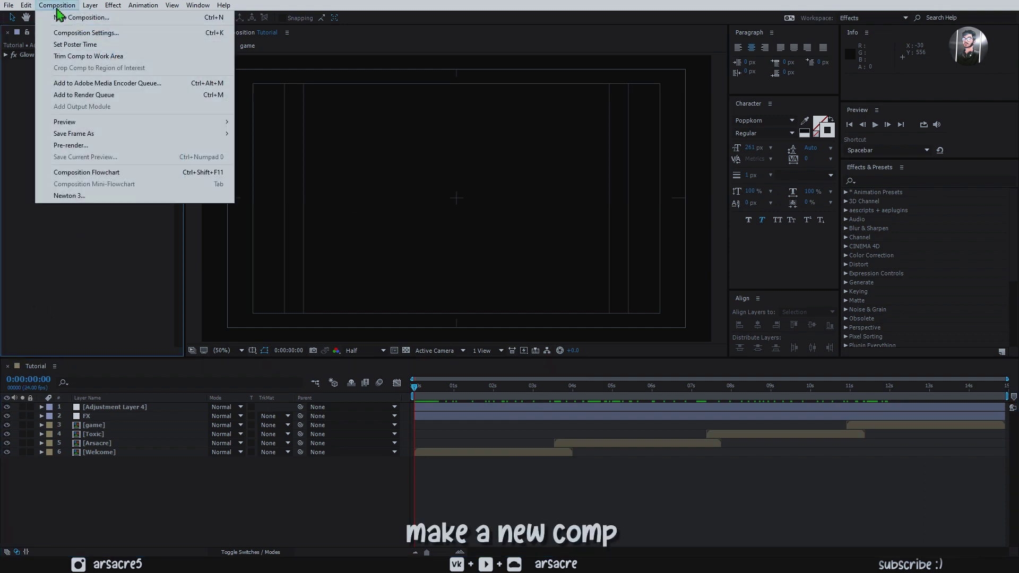
left_click(128, 19)
type("Tutorial text")
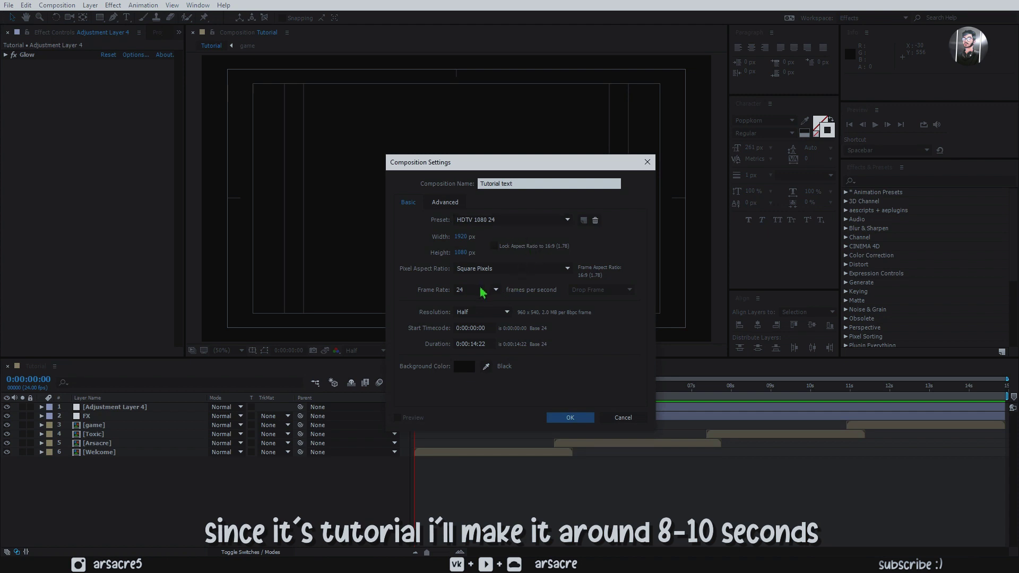
left_click(469, 344)
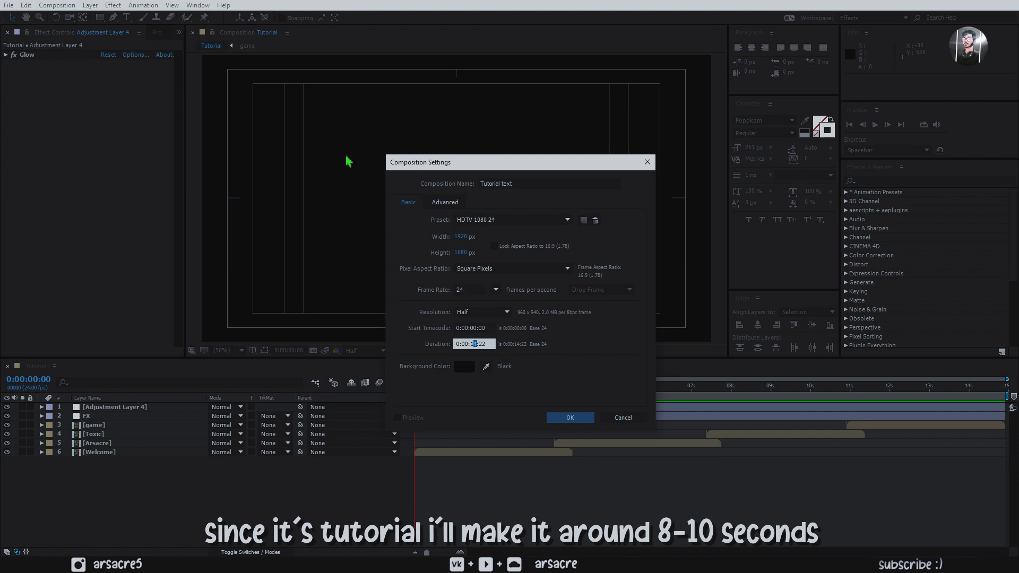
key("BackSpace")
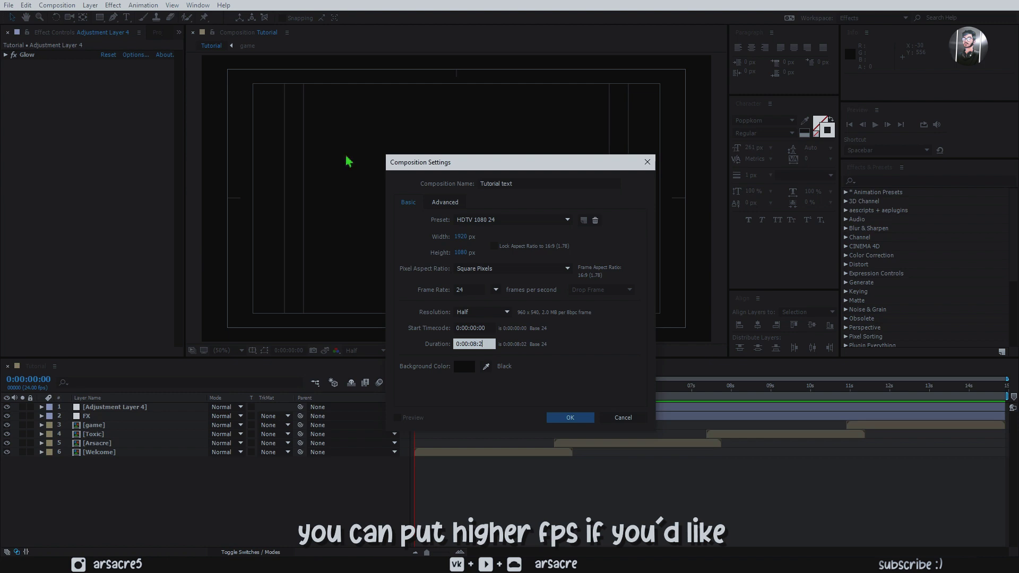
type("00")
left_click(576, 419)
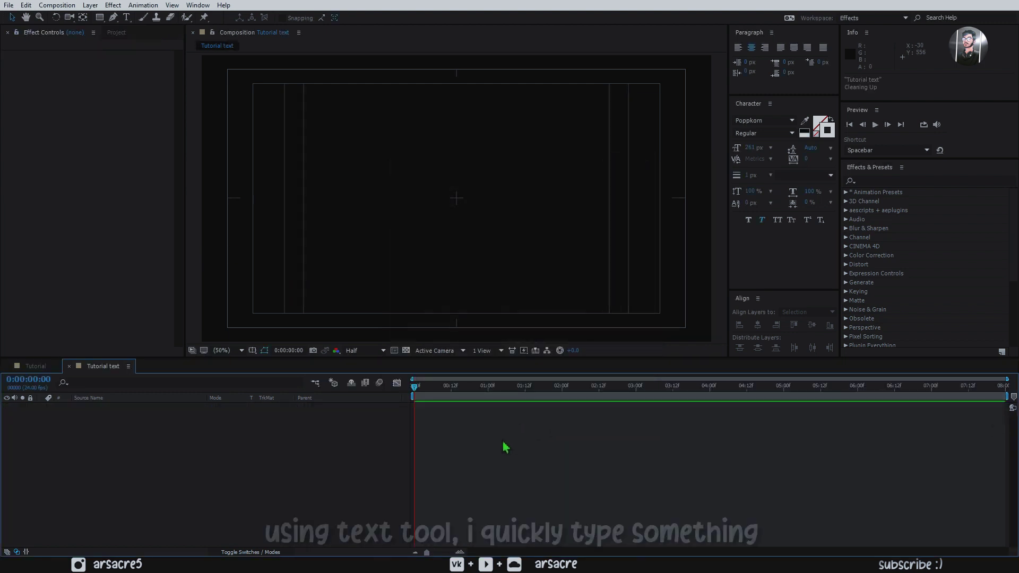
Add a 'toxic' text layer in Poppkorn at 261 px and swap it to a solid white fill.
left_click(127, 19)
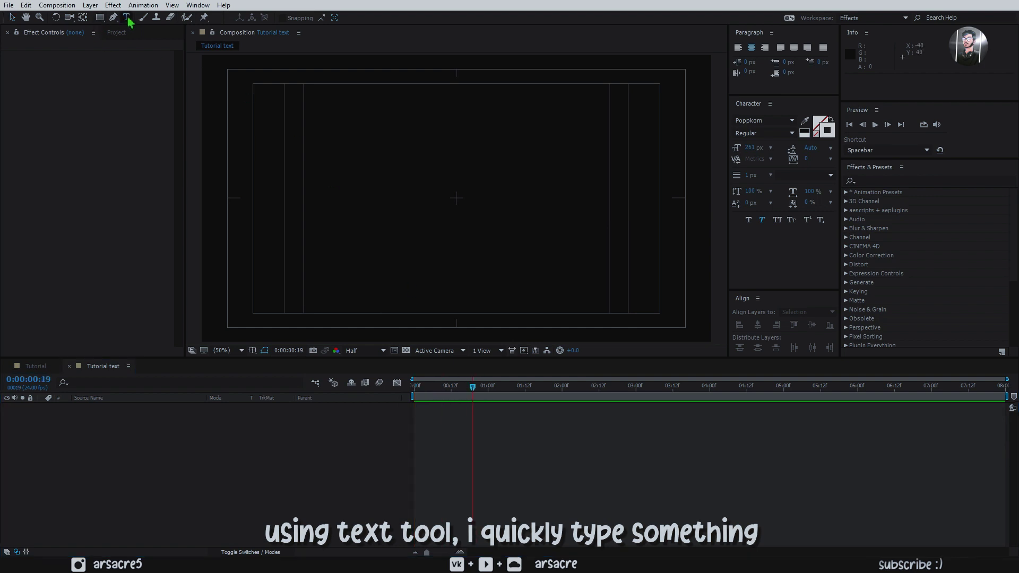
left_click(447, 210)
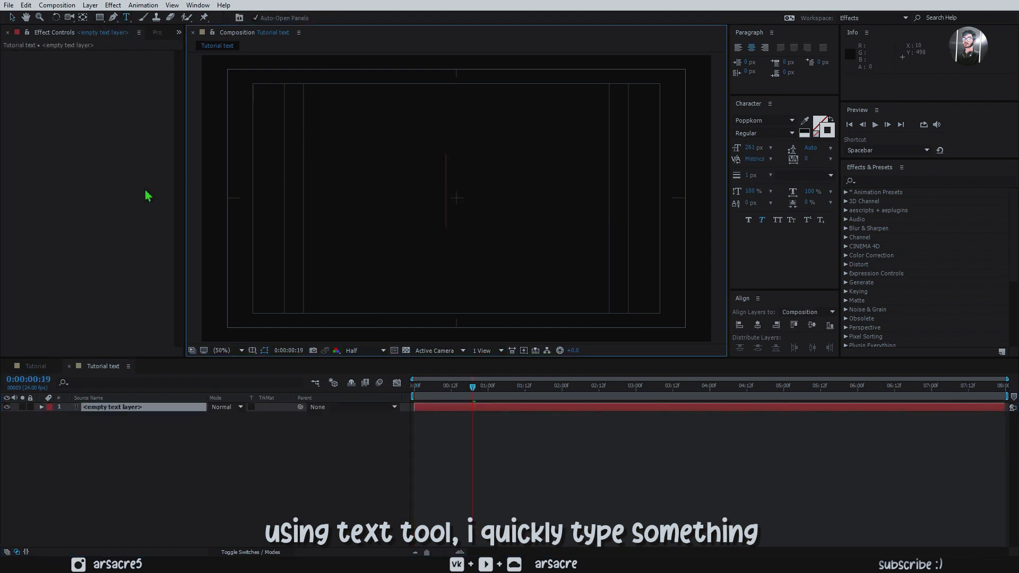
type("toxic")
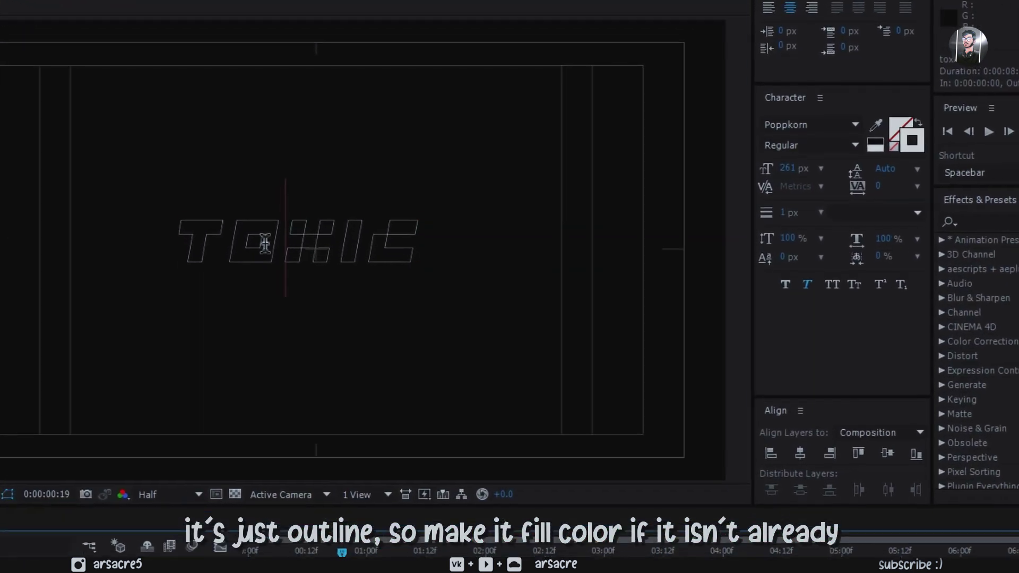
left_click_drag(501, 202, 274, 214)
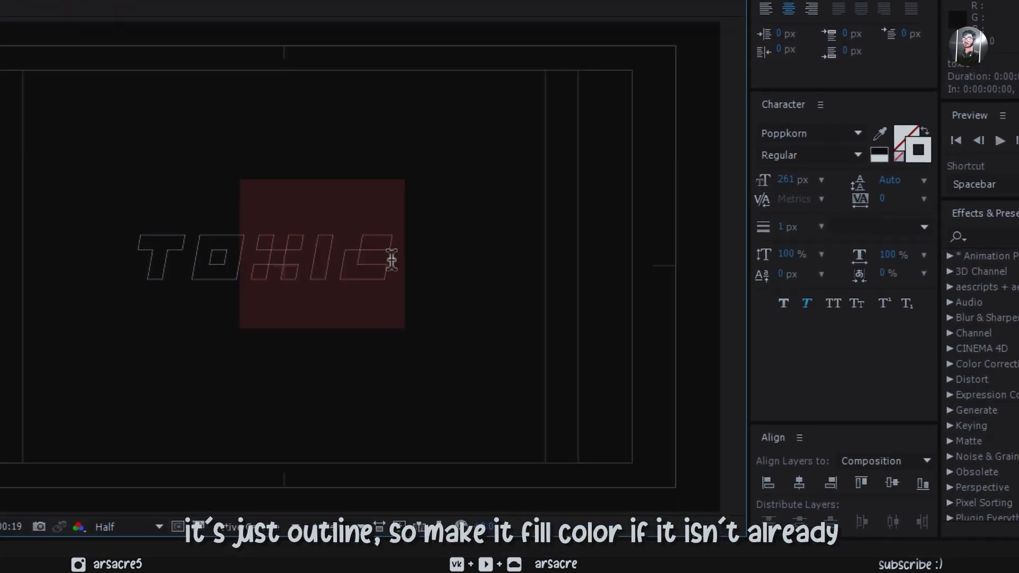
left_click(925, 131)
key("Escape")
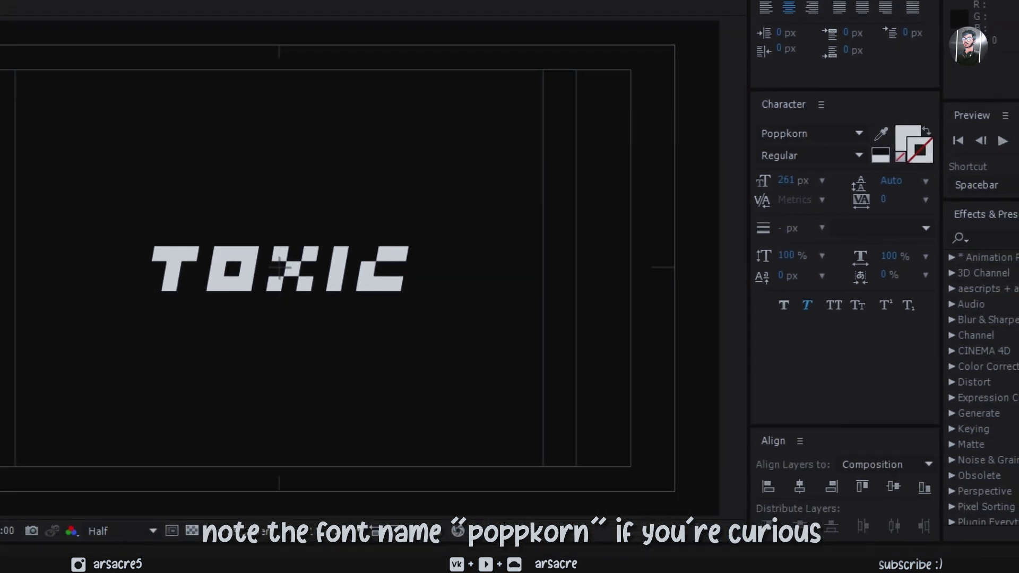
left_click(977, 242)
Apply Block Dissolve to toxic: keyframe completion at 0%, Block Width 200, Block Height 100.
type("block")
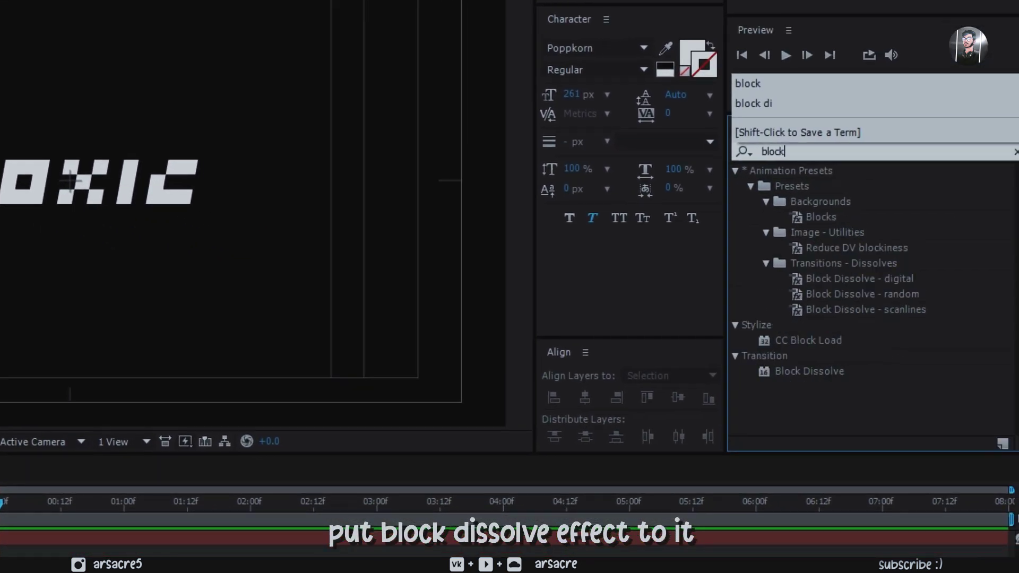
left_click_drag(794, 381, 500, 513)
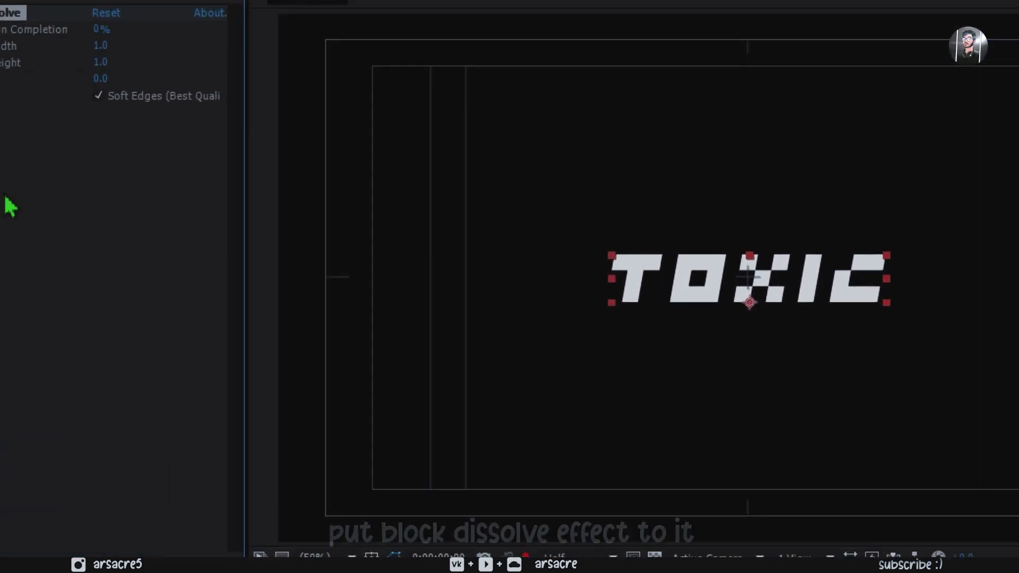
left_click(40, 96)
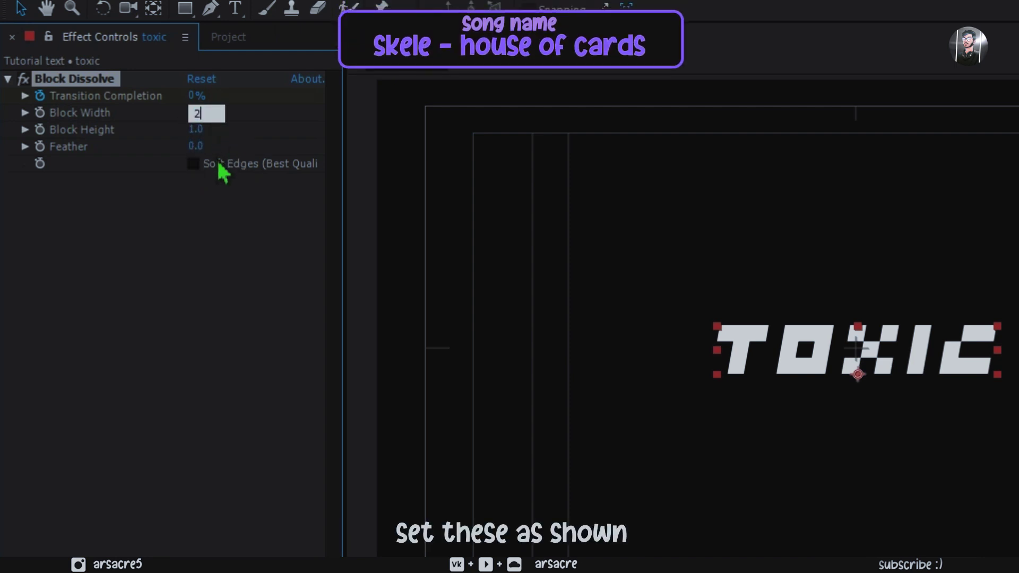
key("Tab")
type("1")
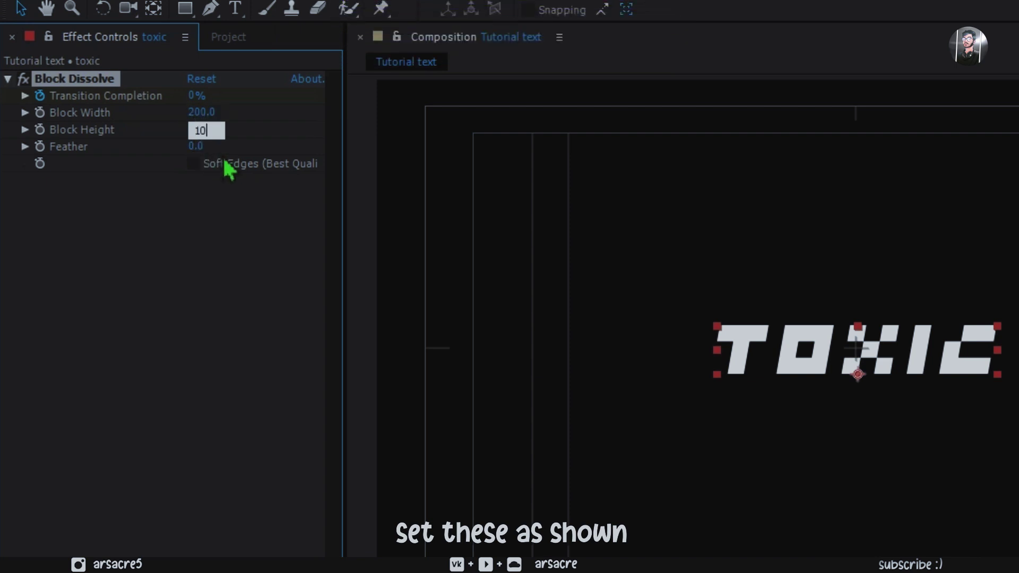
key("Return")
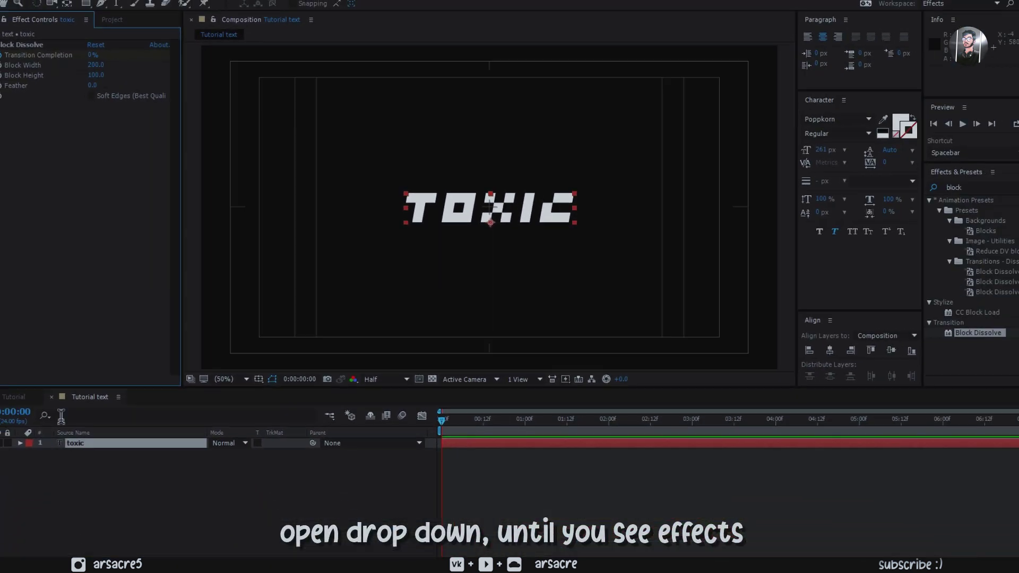
left_click(41, 408)
left_click(52, 425)
left_click(60, 435)
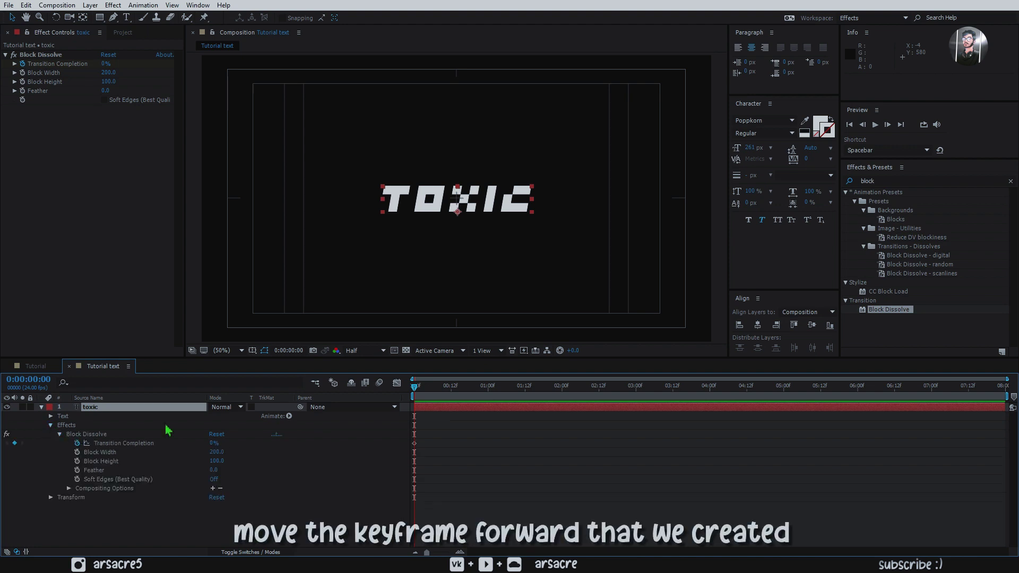
Key Transition Completion from 100% at the start to 0% at about 1:06, then preview.
left_click_drag(415, 443, 522, 443)
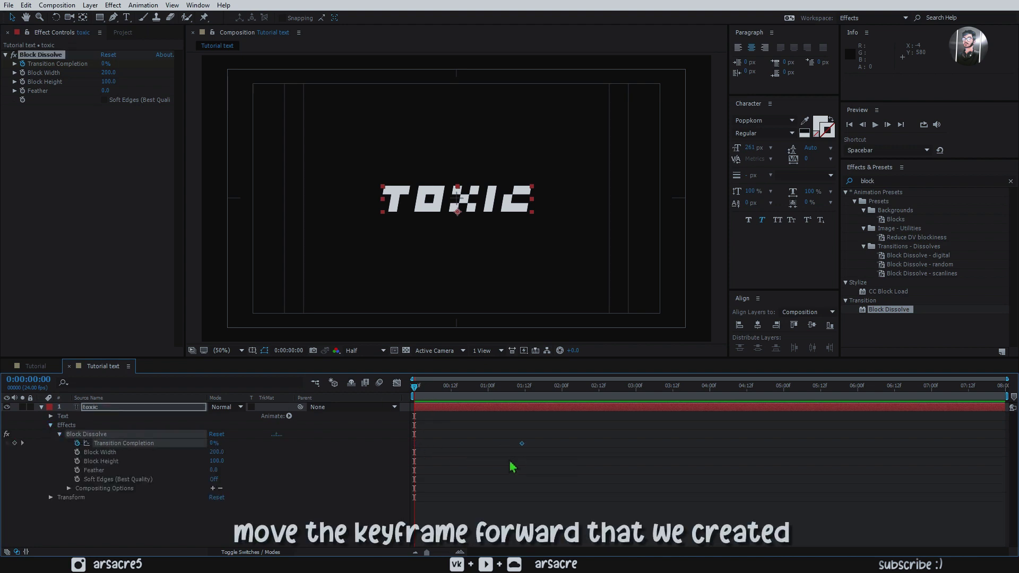
left_click_drag(214, 443, 298, 446)
key("space")
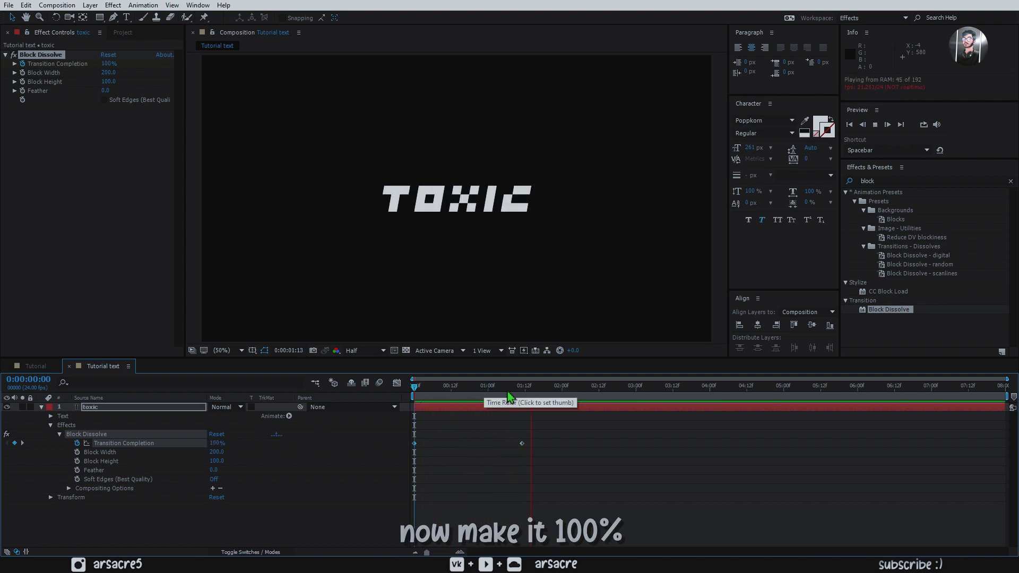
key("space")
Lower Block Width to 158 and preview the revised dissolve.
left_click_drag(108, 72, 86, 74)
key("space")
key("space")
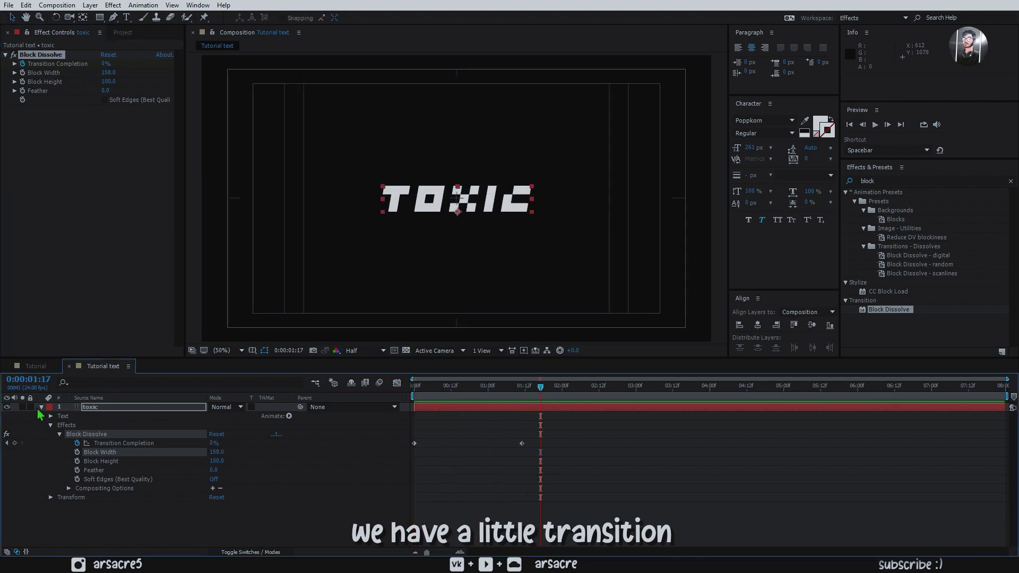
left_click(42, 407)
left_click(835, 121)
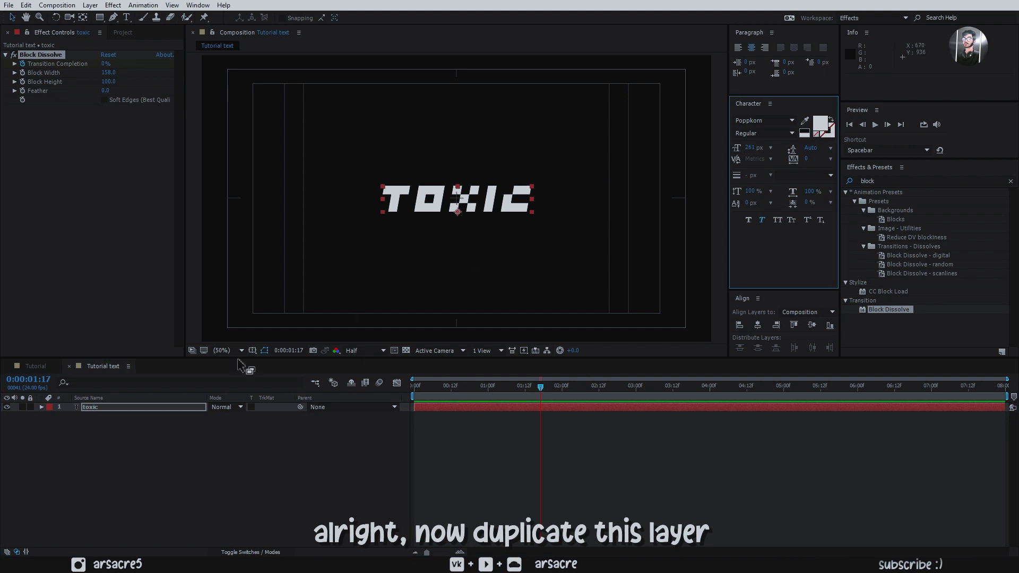
Duplicate toxic as toxic 2, make its text an outline, and set Block Dissolve to 134×124.
left_click(98, 410)
left_click(26, 5)
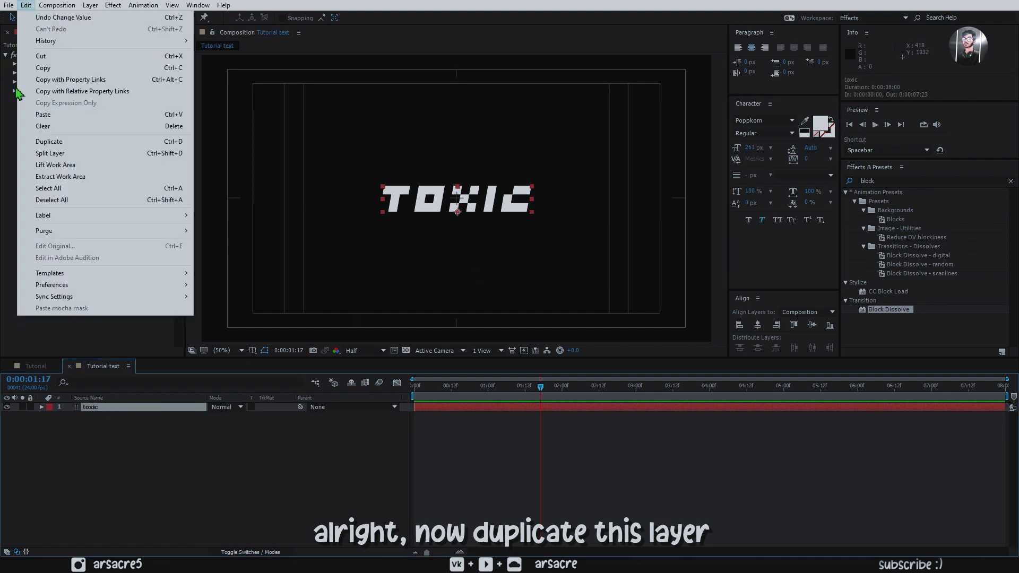
left_click(58, 142)
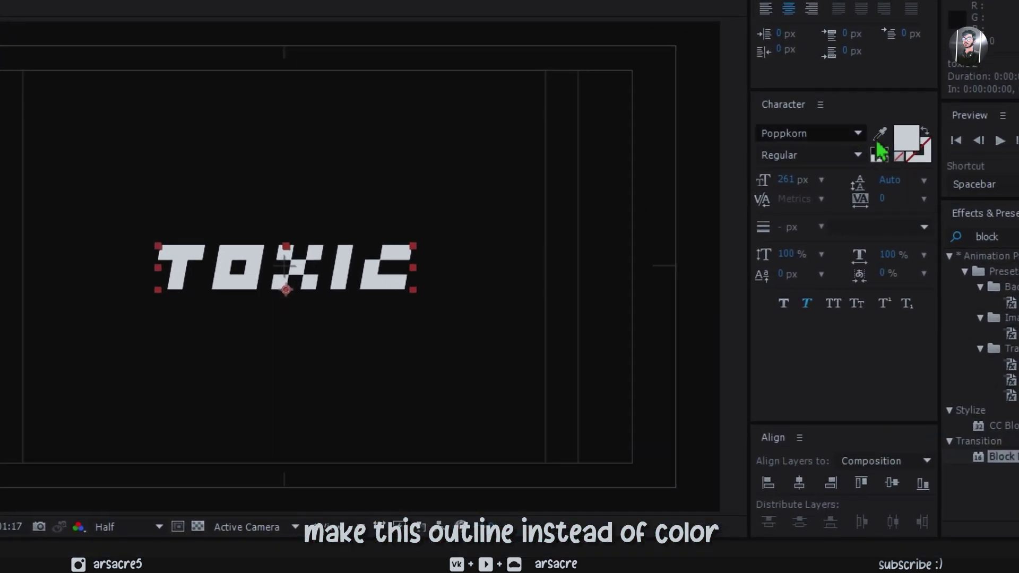
left_click(926, 133)
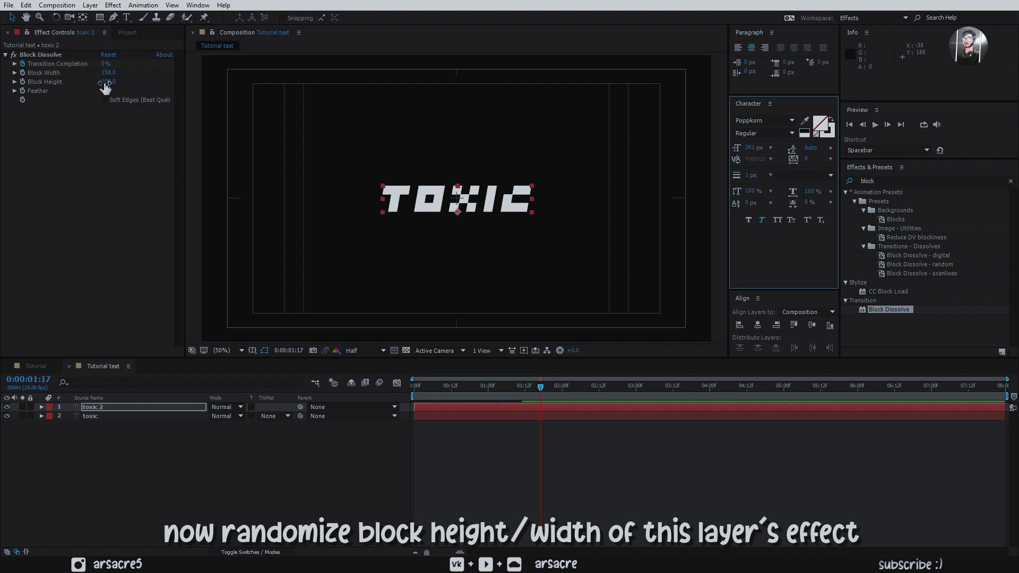
left_click_drag(105, 85, 104, 75)
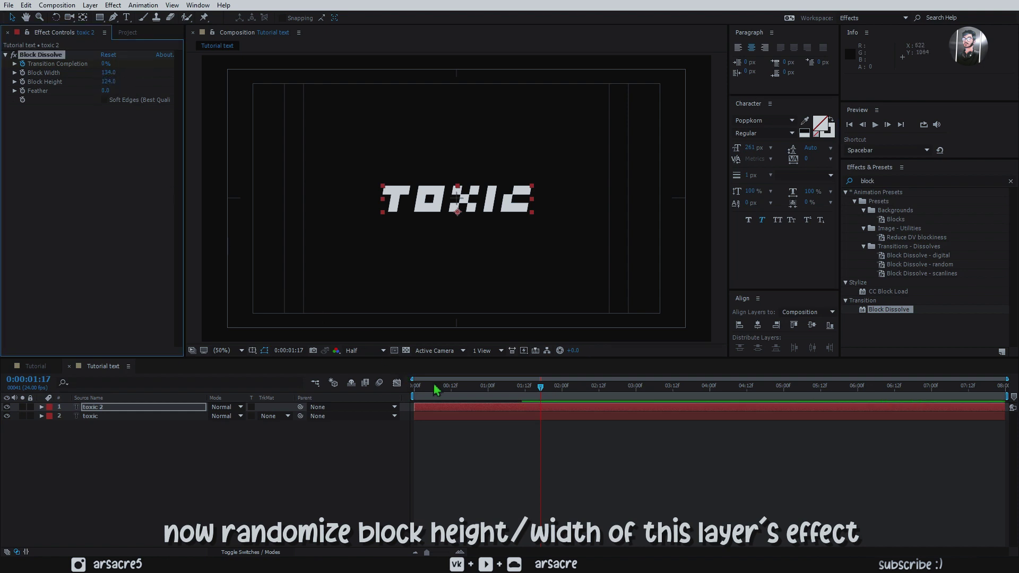
Preview the dissolve from the start and inspect it at frame 12.
left_click_drag(434, 391, 414, 390)
key("space")
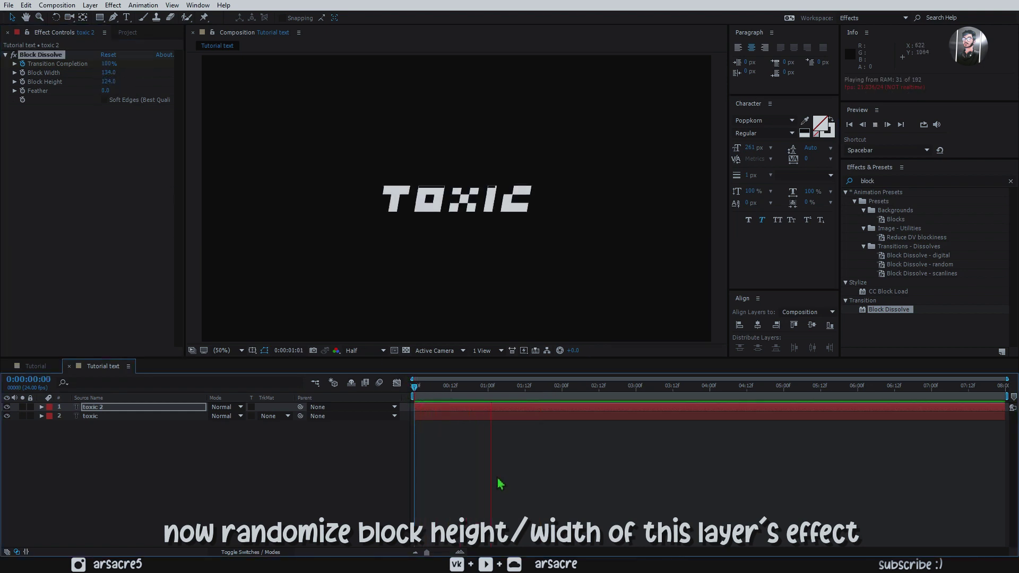
key("space")
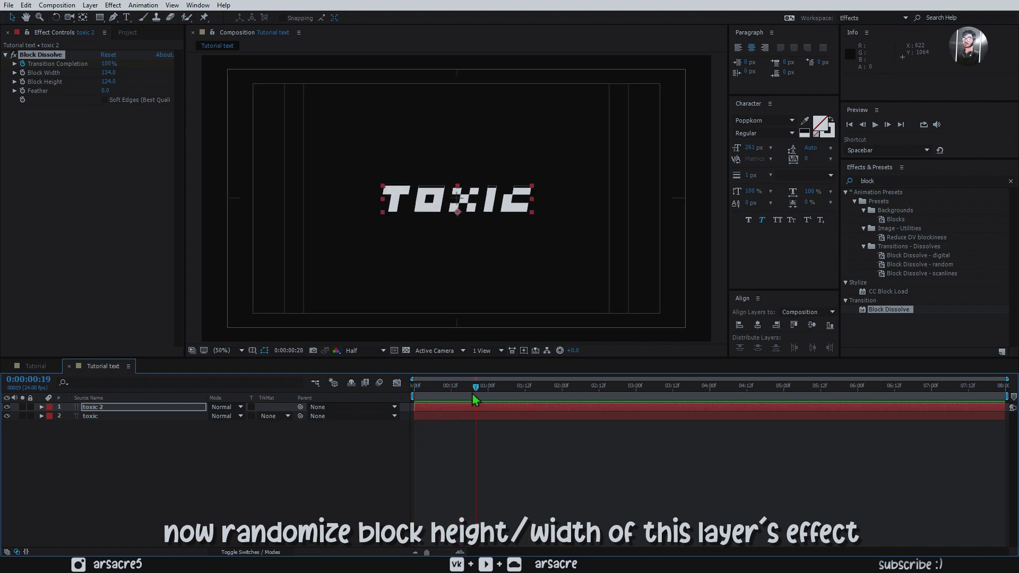
key("Page_Up")
key("Page_Up")
key("Page_Up")
key("Page_Up")
key("Page_Up")
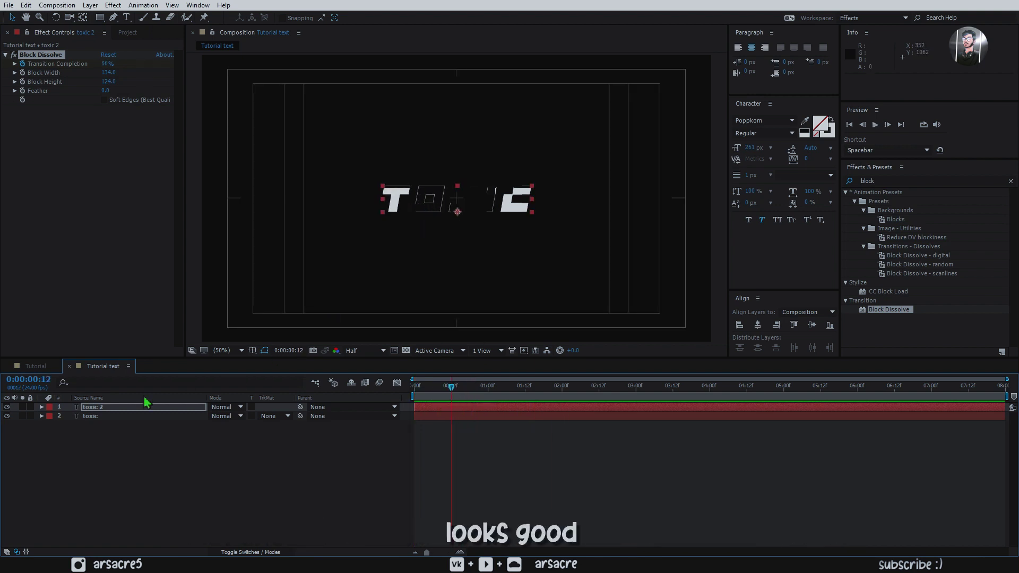
left_click(106, 411)
Duplicate toxic 2 as toxic 3 with a solid green 3AF52C fill.
left_click(26, 5)
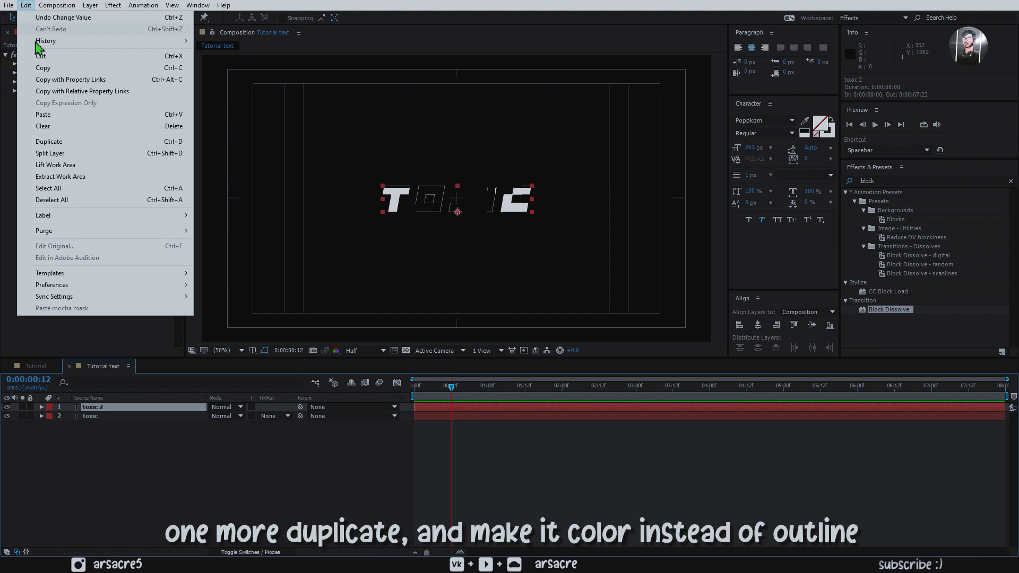
left_click(93, 146)
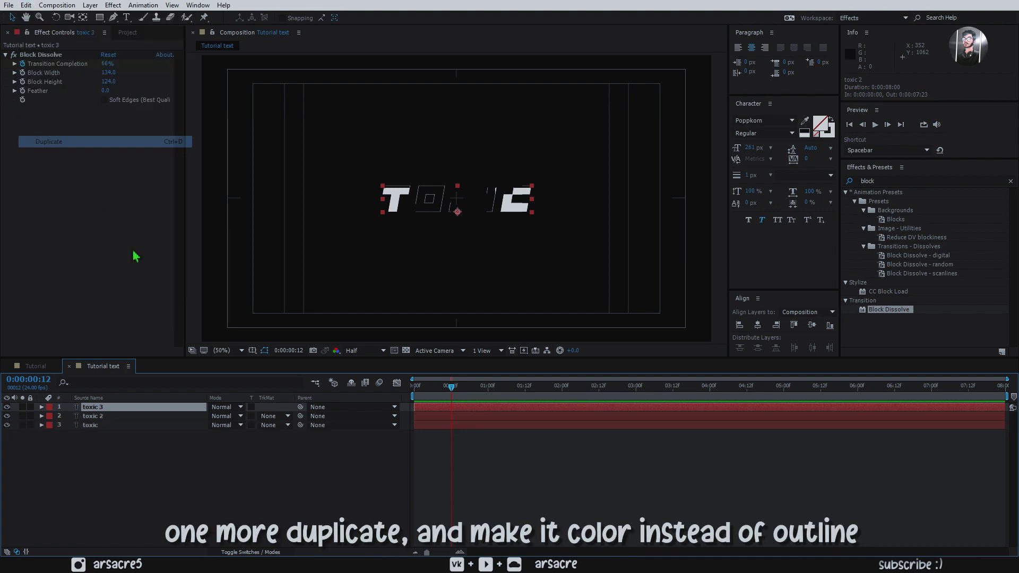
left_click(830, 130)
left_click(820, 123)
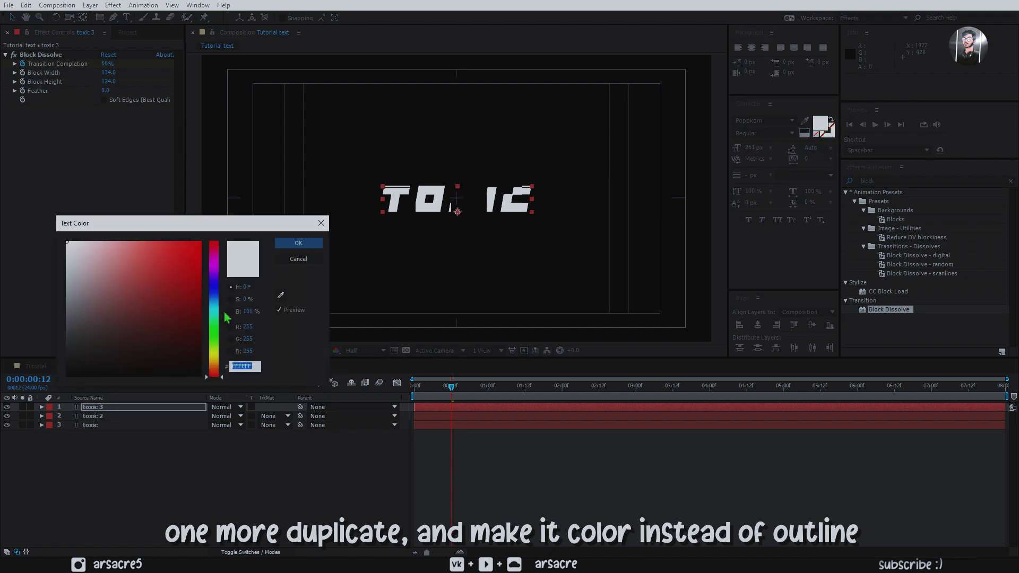
left_click(216, 331)
left_click(177, 247)
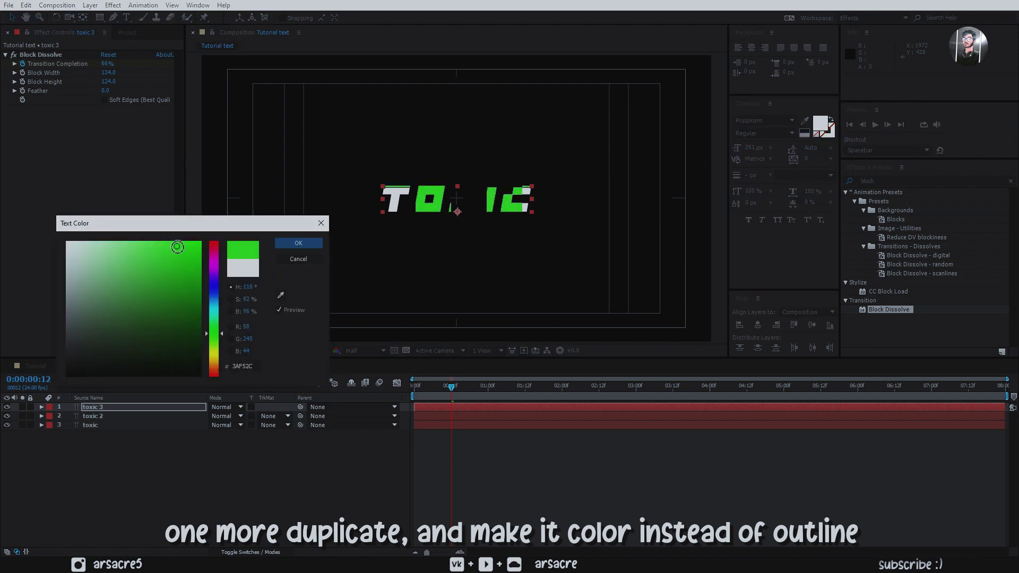
left_click(283, 247)
Lower toxic 3's Block Height to 93, preview, and select all three text layers.
left_click_drag(106, 81, 94, 85)
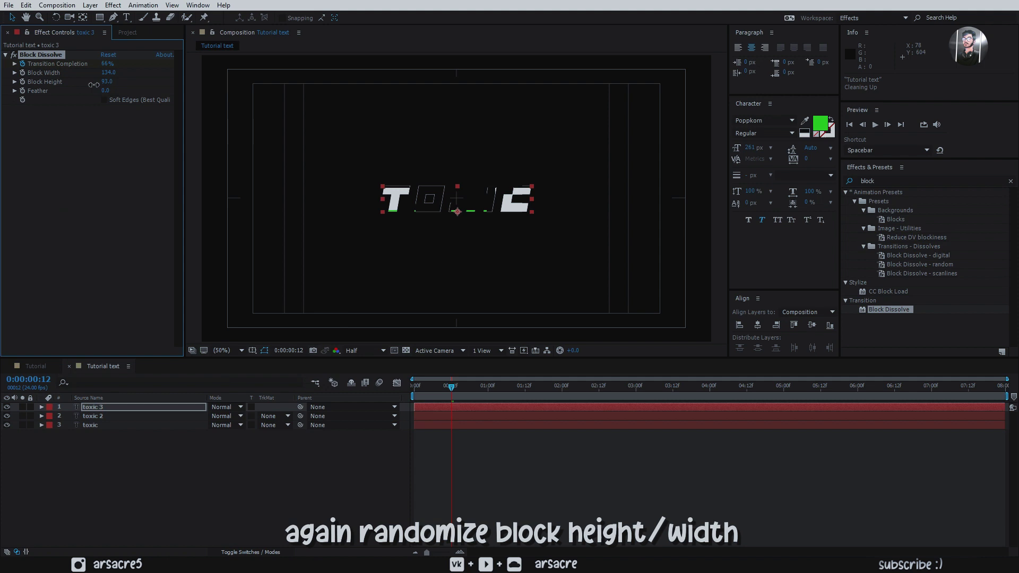
key("space")
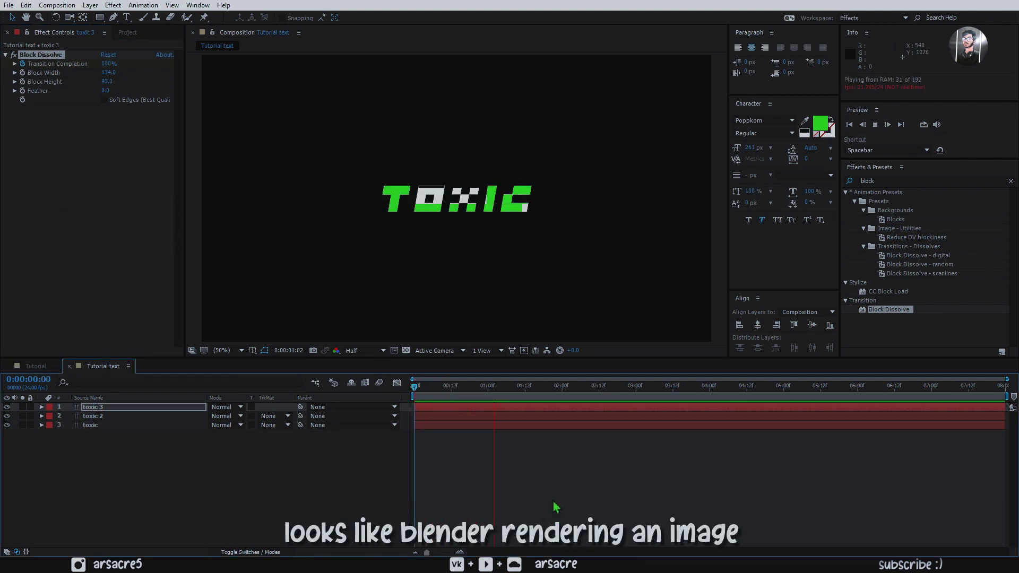
key("space")
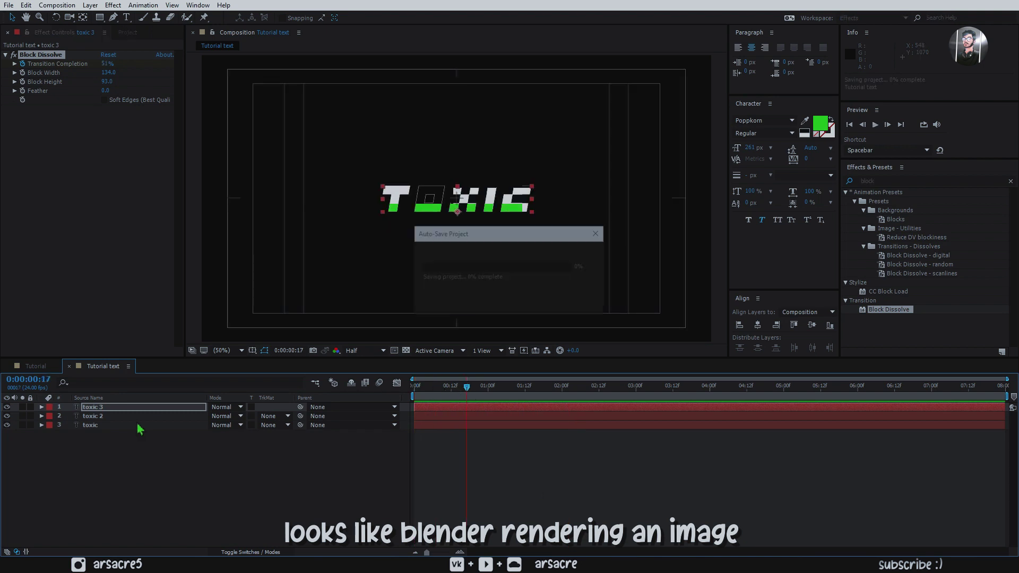
key("ctrl+a")
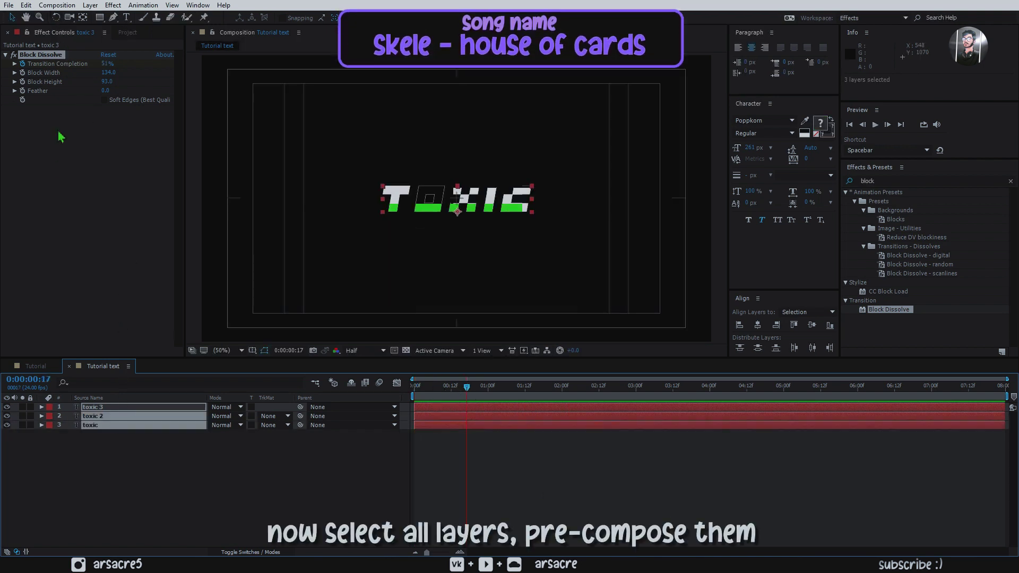
Pre-compose the three toxic layers into a composition named Text simple.
right_click(133, 417)
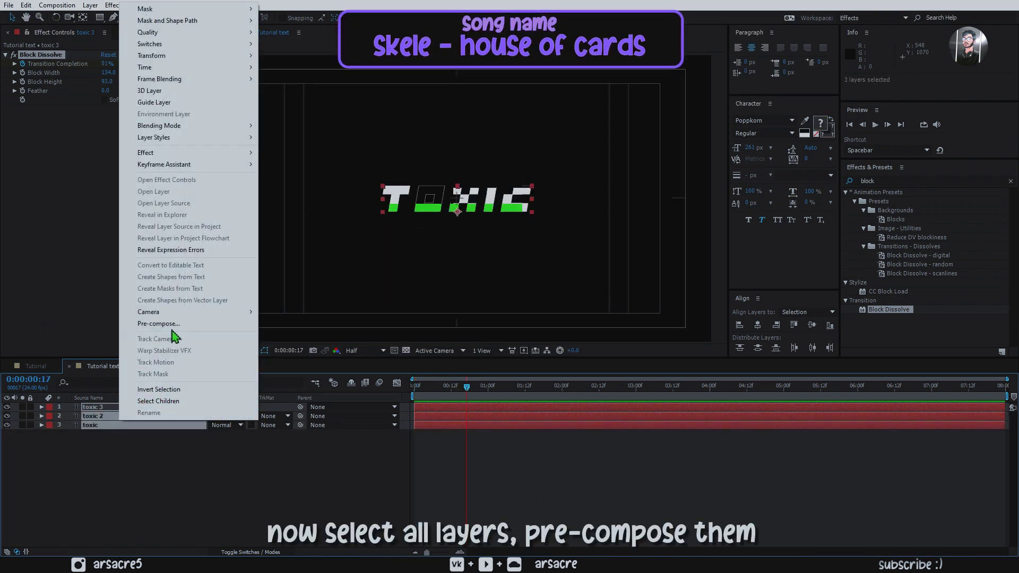
left_click(160, 324)
type("Tex")
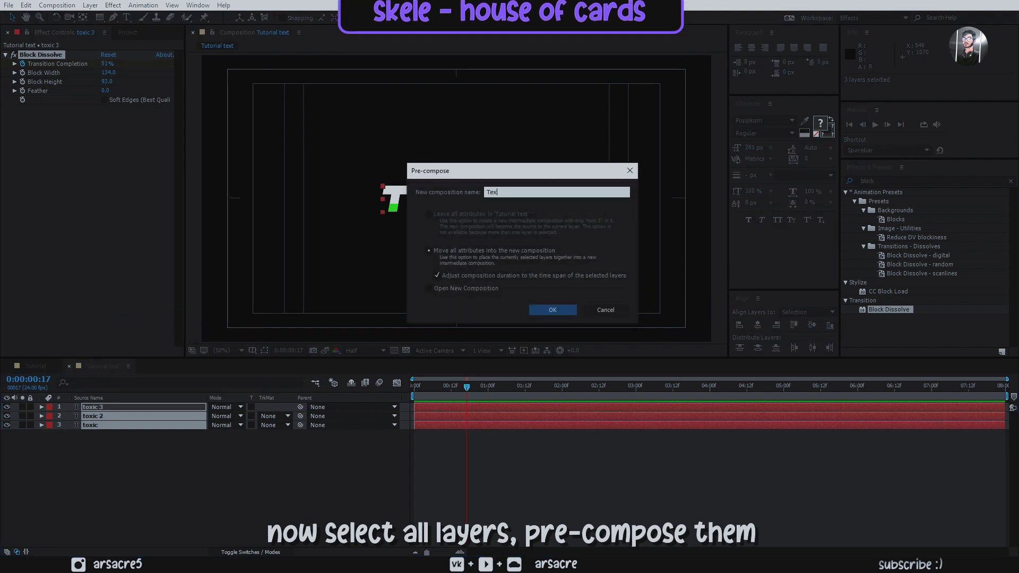
type("t si")
type("mple")
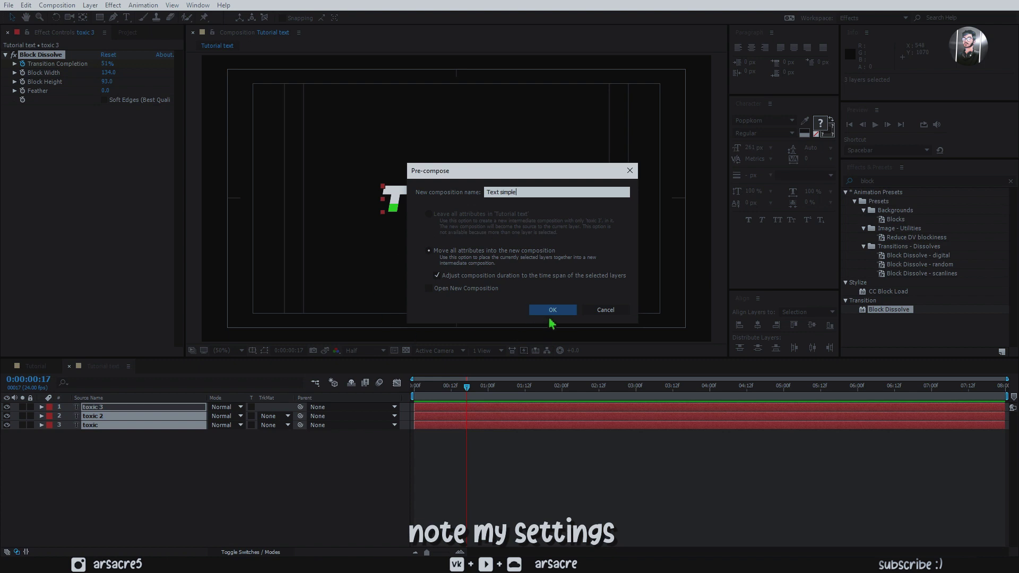
left_click(550, 311)
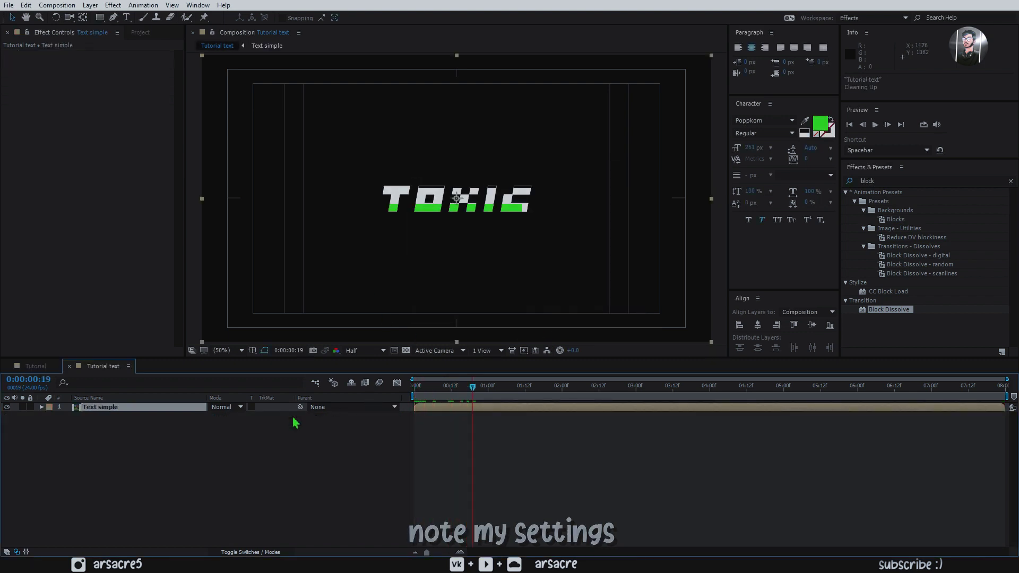
Add a new adjustment layer named FX above Text simple.
left_click(204, 458)
left_click(90, 6)
mouse_move(128, 19)
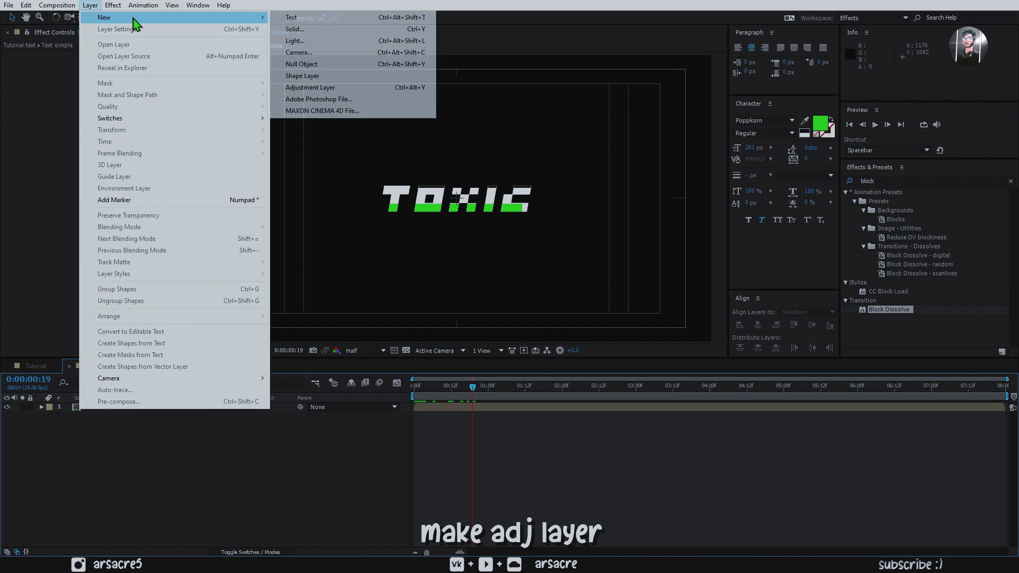
left_click(310, 87)
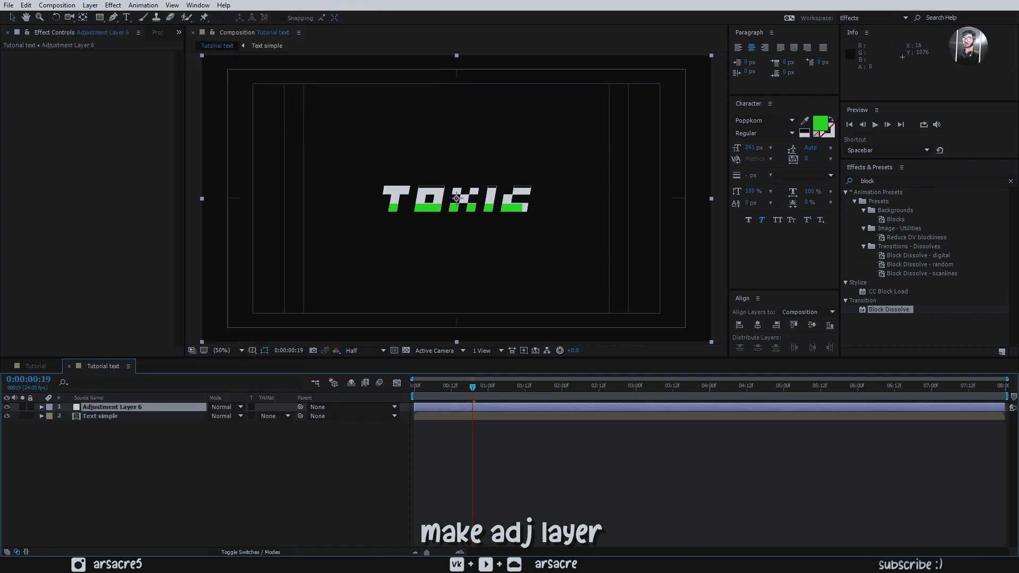
type("FX")
key("Return")
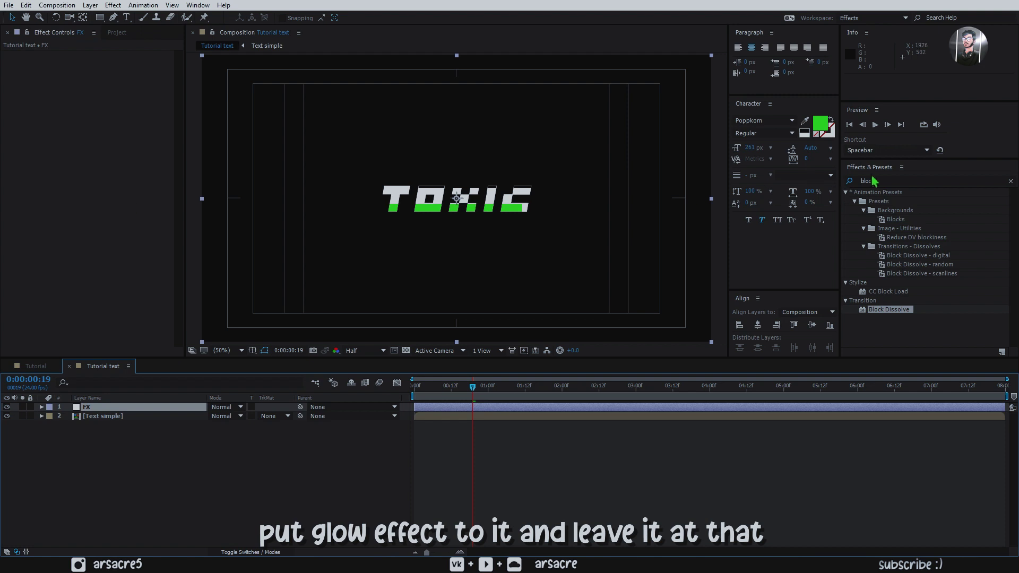
Apply a Glow to the FX layer, based on Color Channels.
left_click(857, 181)
type("GLOW")
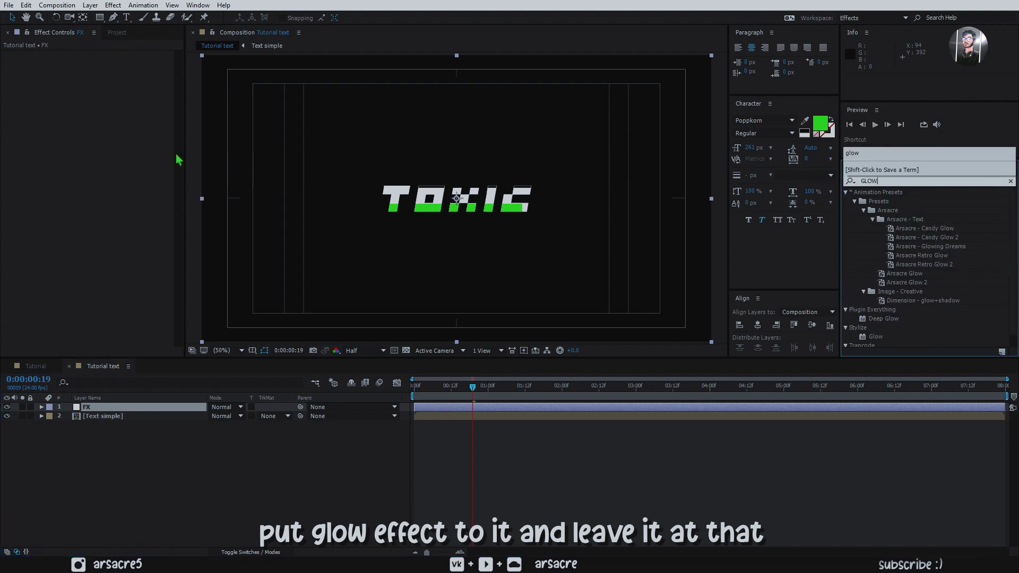
left_click_drag(857, 339, 866, 336)
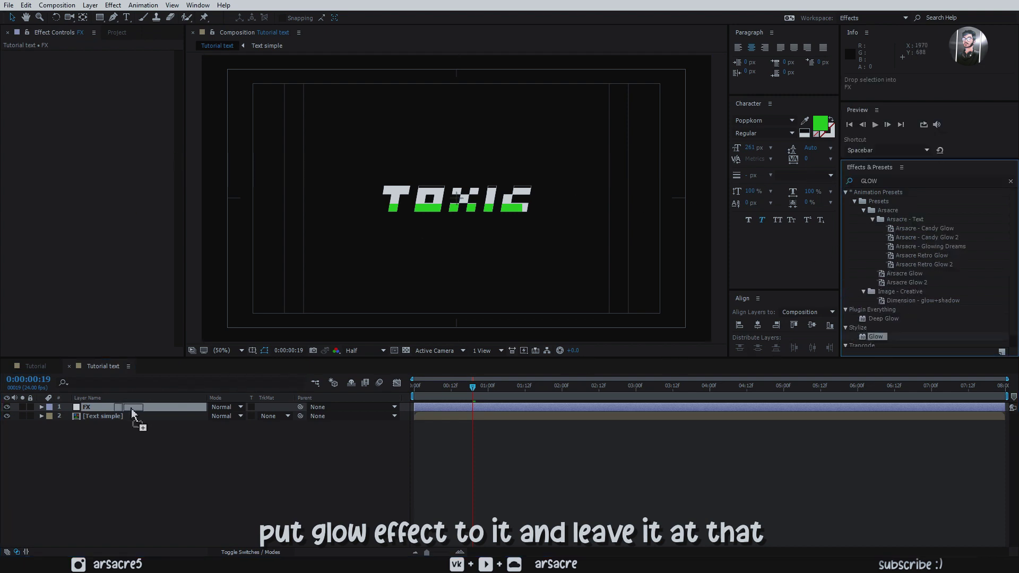
left_click_drag(132, 413, 133, 409)
left_click(137, 63)
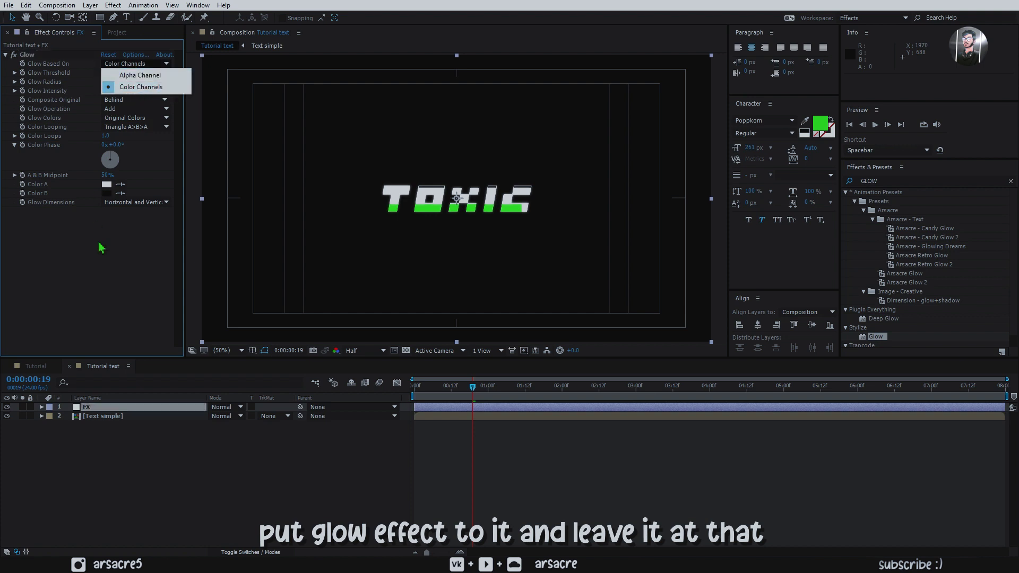
left_click(110, 111)
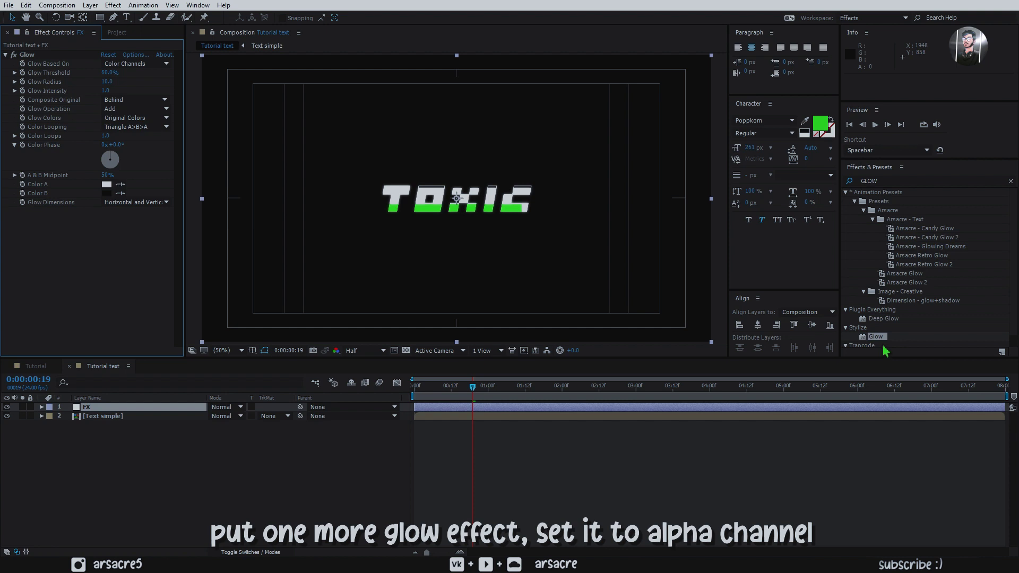
Add a second Glow based on the Alpha Channel with radius 0.
left_click_drag(884, 349, 113, 284)
left_click(132, 213)
left_click(135, 226)
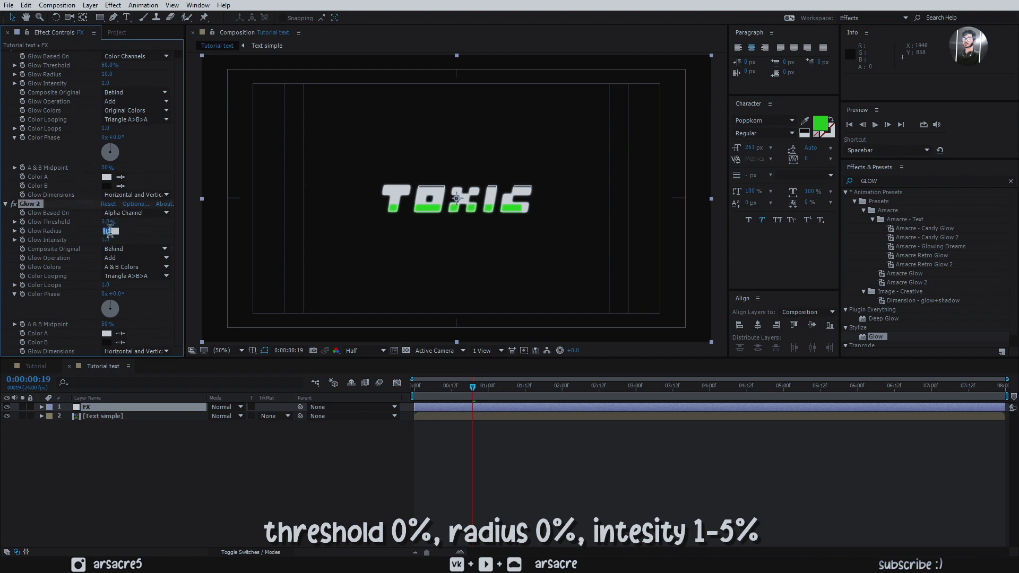
type("0")
key("Return")
Collapse both Glow settings, clear the effects search, and preview the animation.
left_click(405, 288)
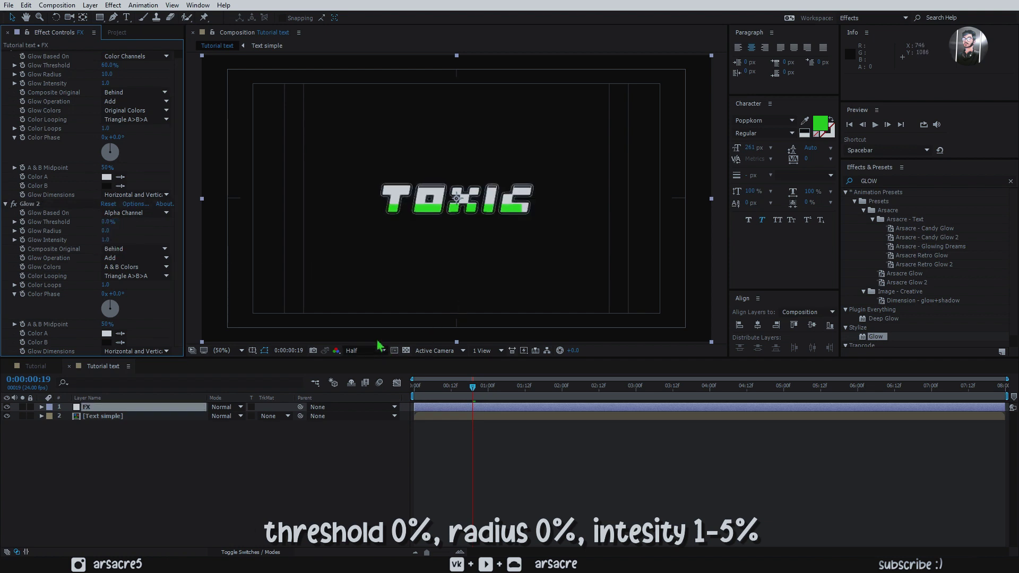
scroll(186, 167, "up", 1)
left_click(5, 54)
left_click(5, 64)
left_click(1009, 181)
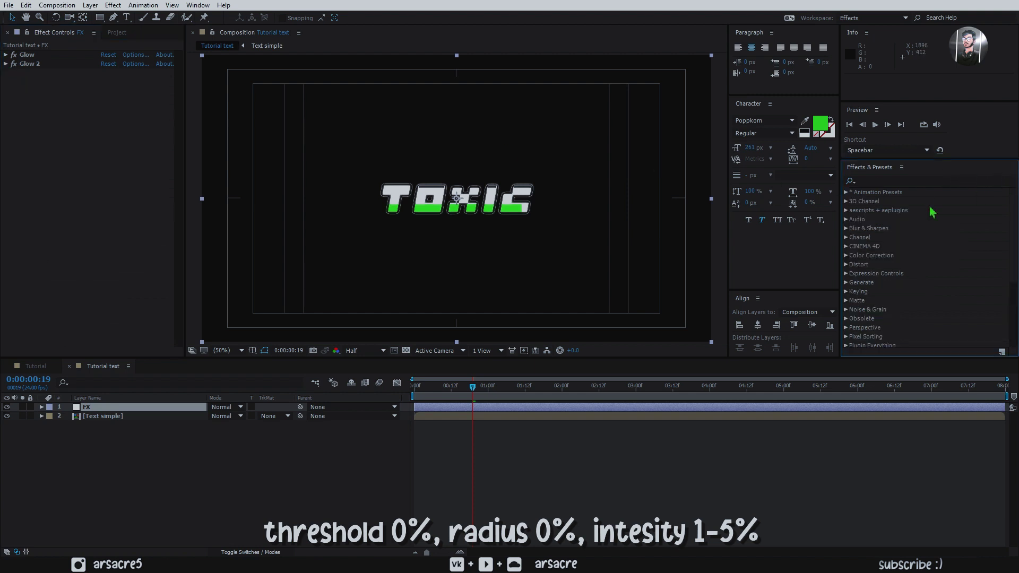
left_click(474, 406)
key("space")
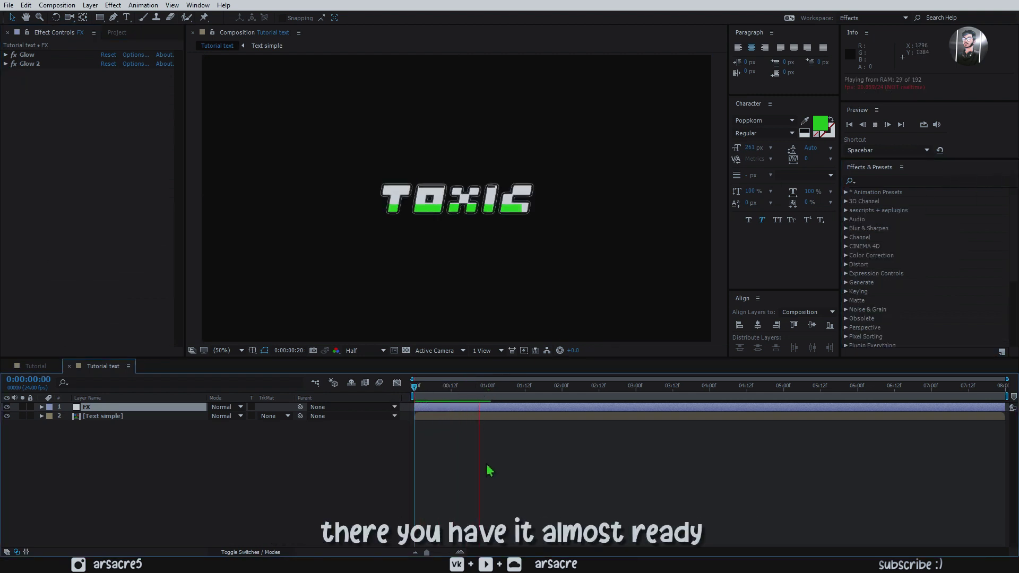
Inspect the assembled TOXIC frames with the transparency grid, then expand Glow 2's settings.
left_click(460, 406)
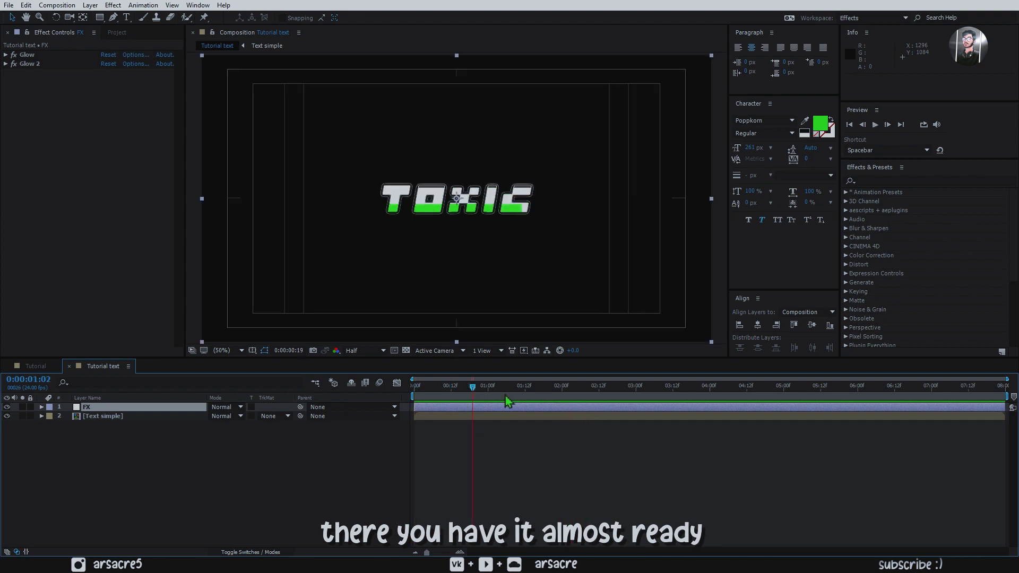
left_click_drag(448, 397, 479, 393)
left_click(406, 350)
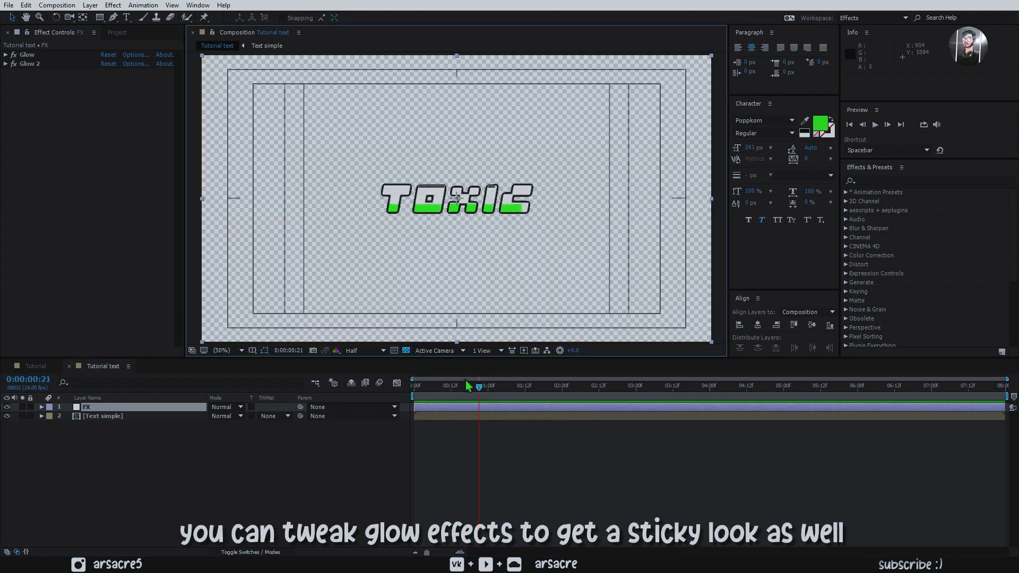
left_click_drag(469, 388, 556, 393)
left_click(406, 351)
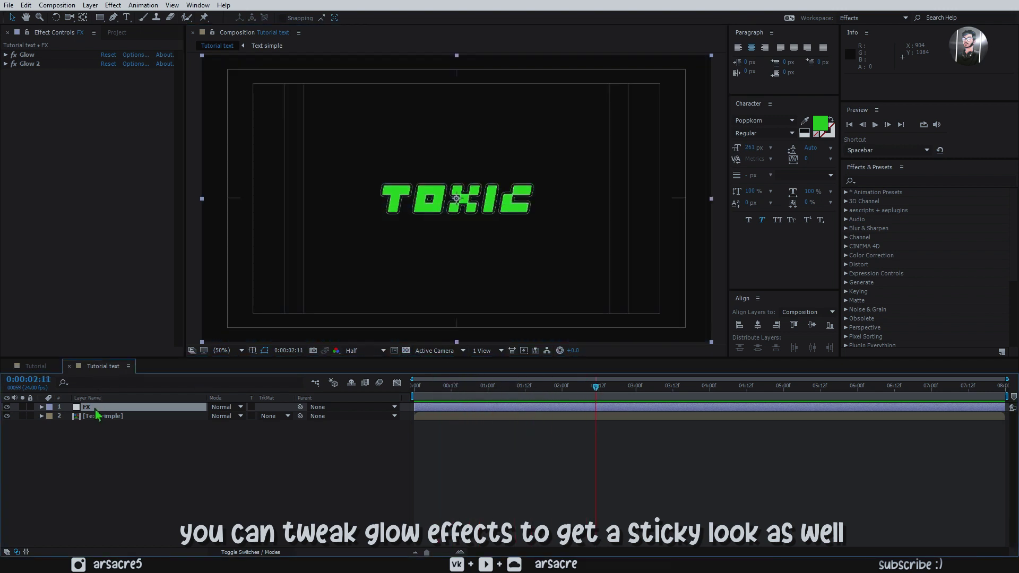
left_click(5, 64)
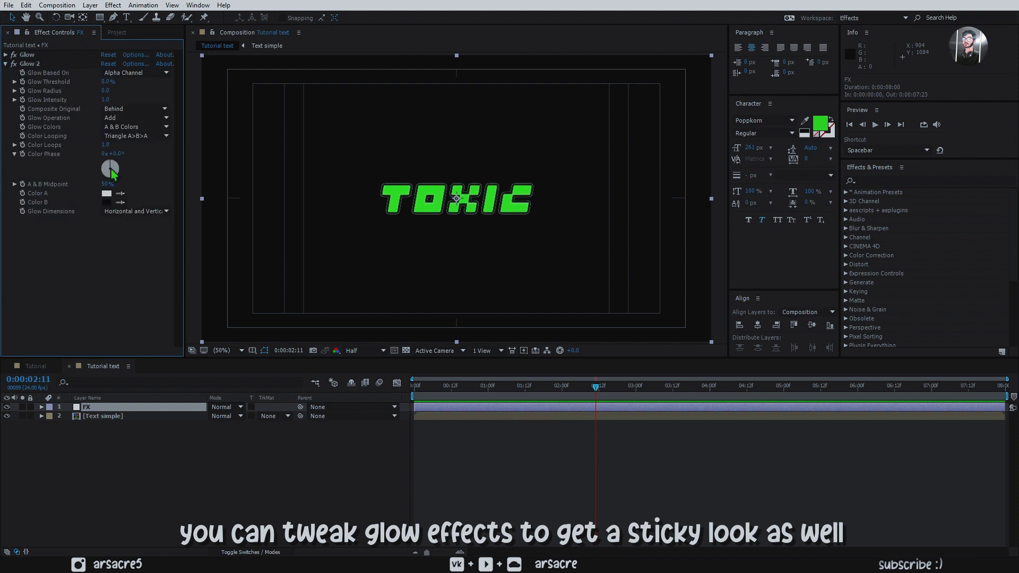
Try shades for Glow 2's Color B, then set Color A to green (H 126°, S 78%, B 92%).
left_click(107, 202)
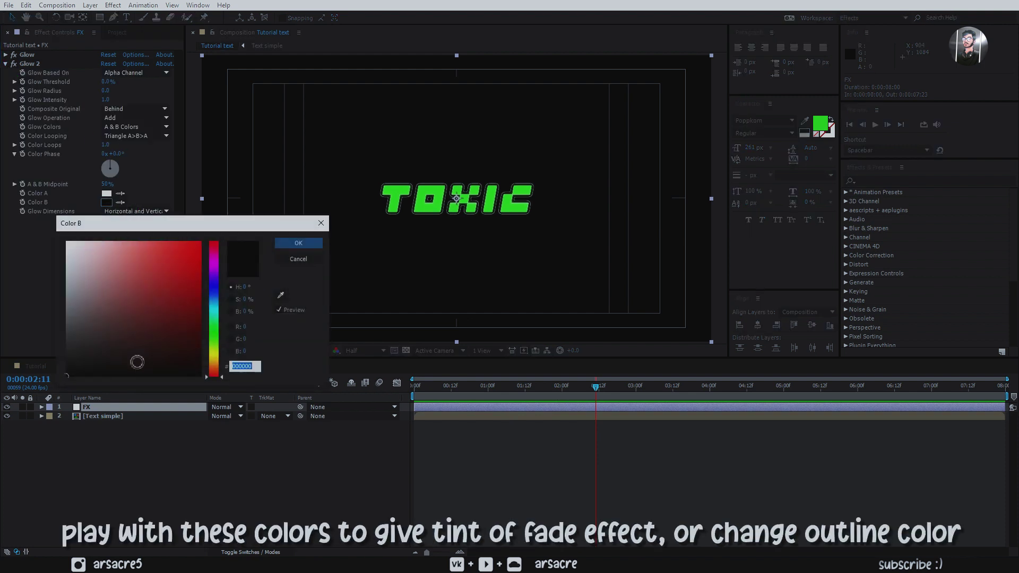
left_click(151, 346)
left_click_drag(213, 372, 213, 304)
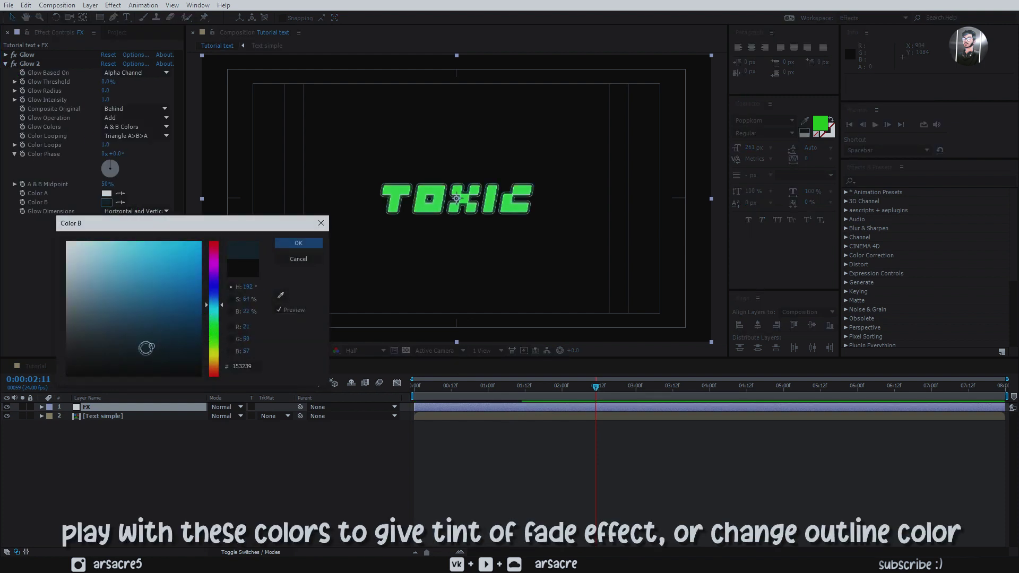
left_click(155, 337)
mouse_move(213, 305)
left_mouse_down()
mouse_move(213, 257)
mouse_move(213, 311)
mouse_move(66, 376)
left_mouse_up()
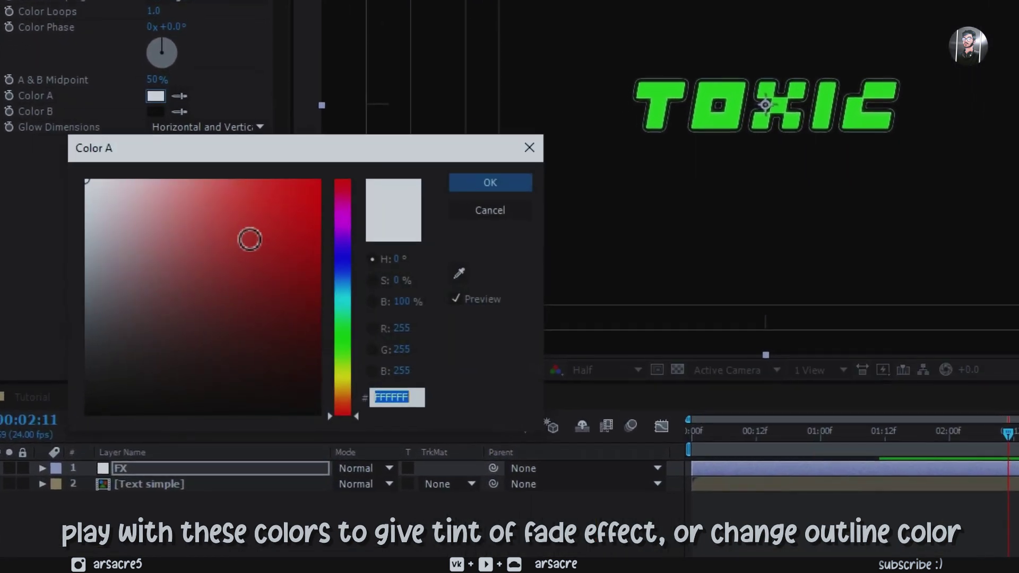
left_click_drag(343, 255, 343, 332)
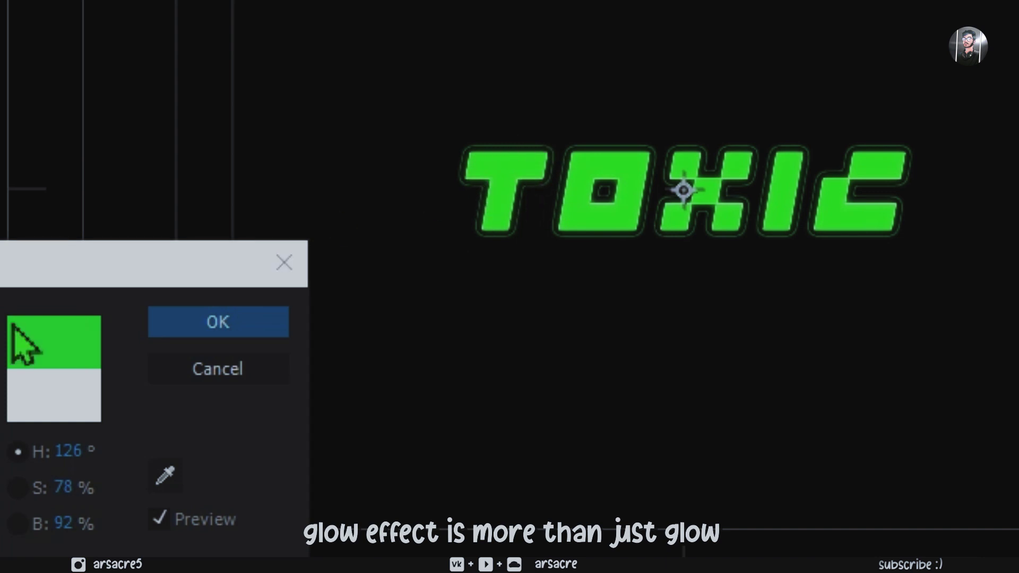
key("Return")
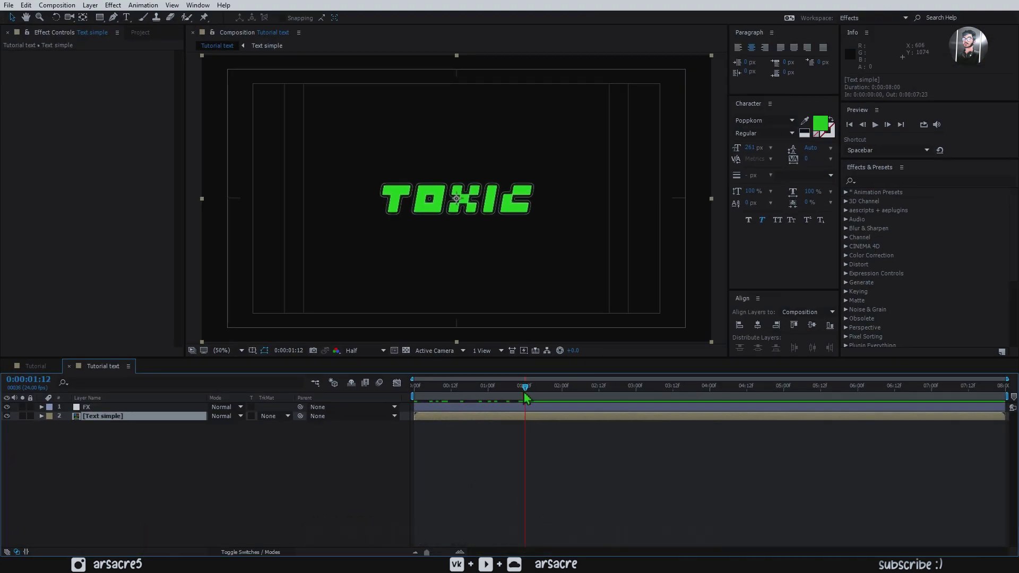
At 1:11, add a Scale keyframe on Text simple and set Scale to 159%.
left_click_drag(526, 397, 522, 397)
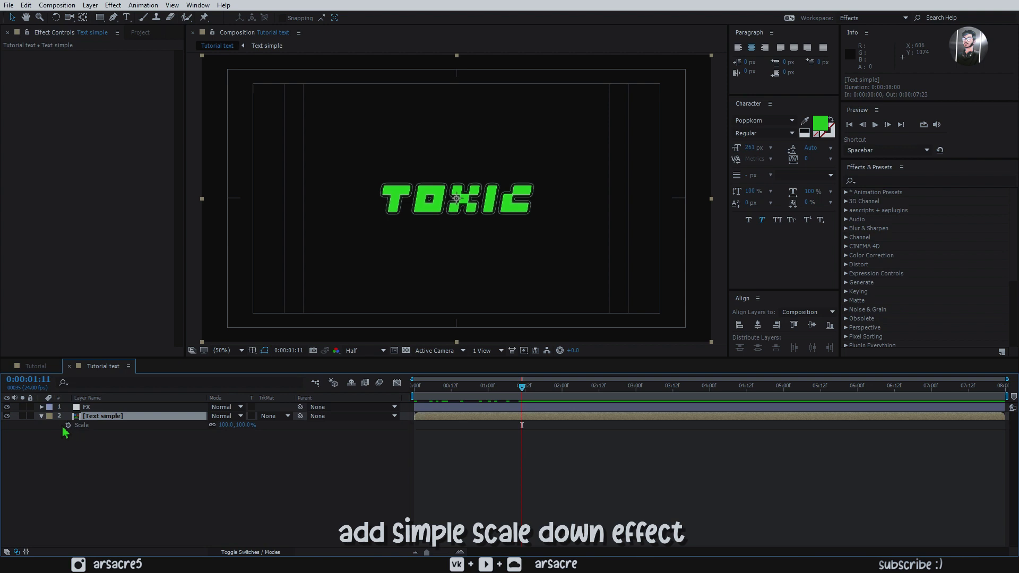
left_click(68, 425)
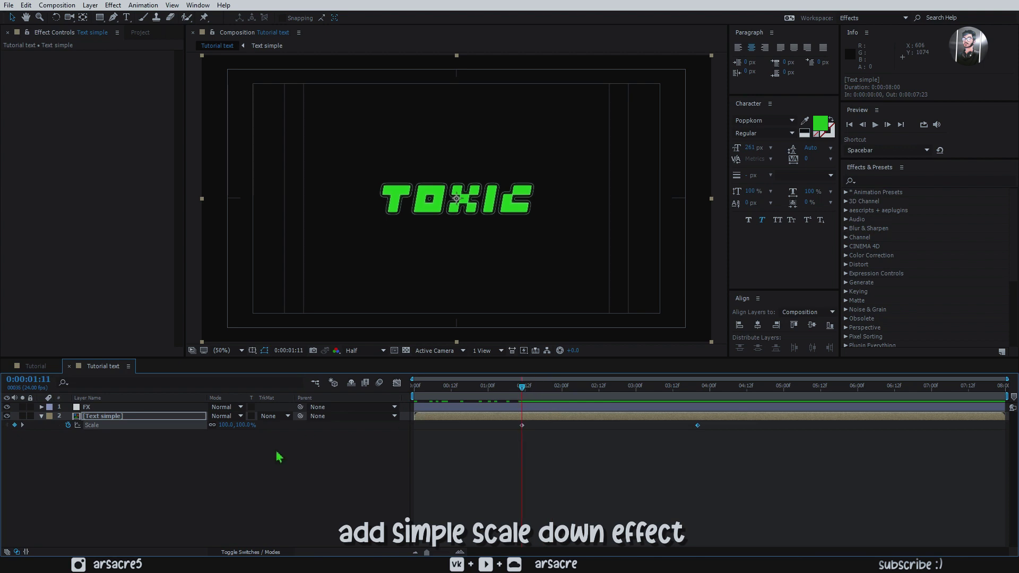
mouse_move(244, 426)
left_mouse_down()
mouse_move(683, 455)
mouse_move(475, 445)
left_mouse_up()
Apply Easy Ease to both Scale keyframes in the Graph Editor and move the end key to about 5:20.
left_click(397, 383)
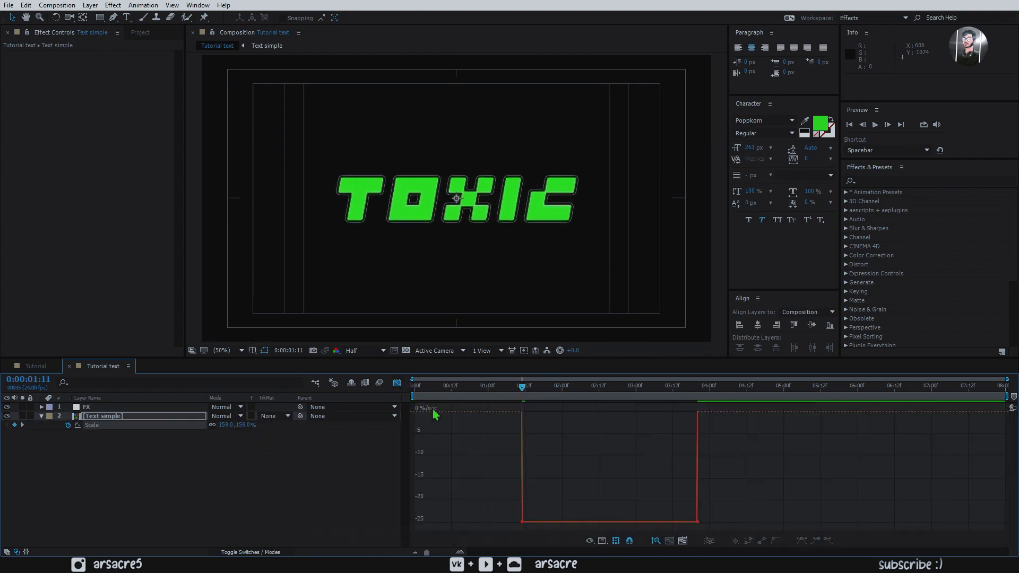
left_click_drag(780, 466, 467, 533)
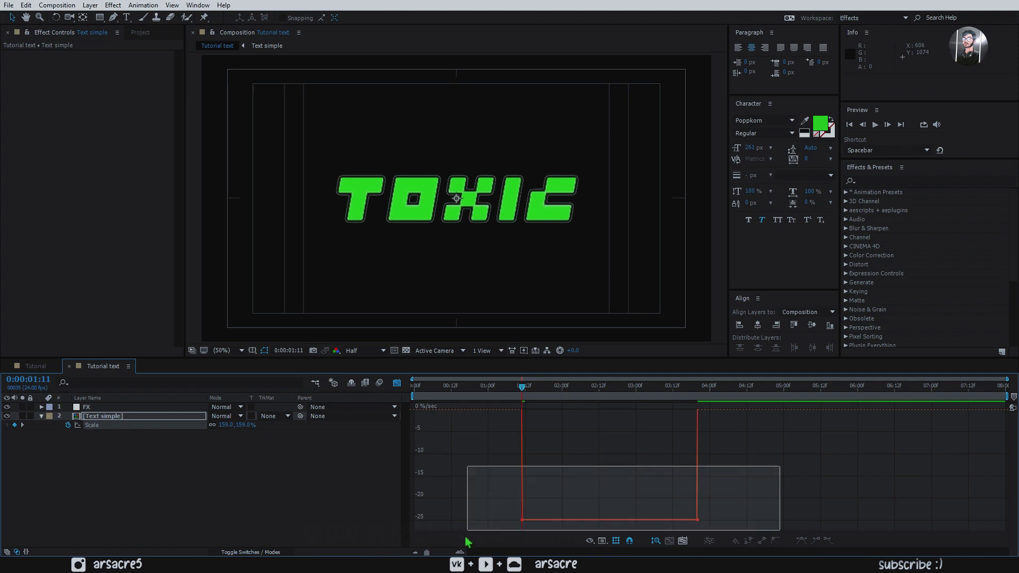
left_click(801, 541)
mouse_move(573, 441)
left_mouse_down()
mouse_move(512, 404)
mouse_move(526, 412)
left_mouse_up()
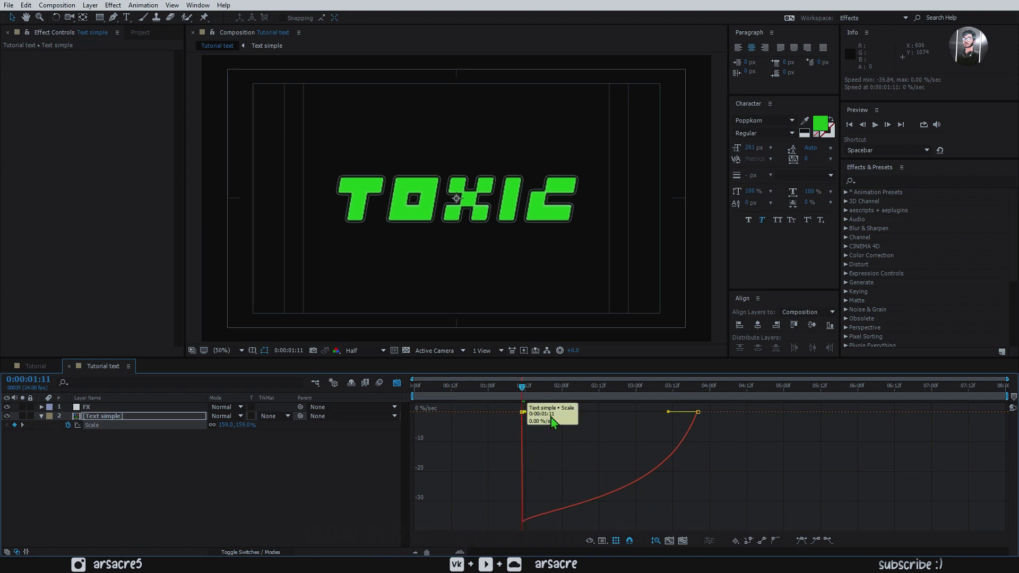
mouse_move(719, 414)
left_mouse_down()
mouse_move(803, 417)
mouse_move(738, 412)
left_mouse_up()
Preview the scale-down animation, then return the timeline from the speed graph to layer bars.
key("space")
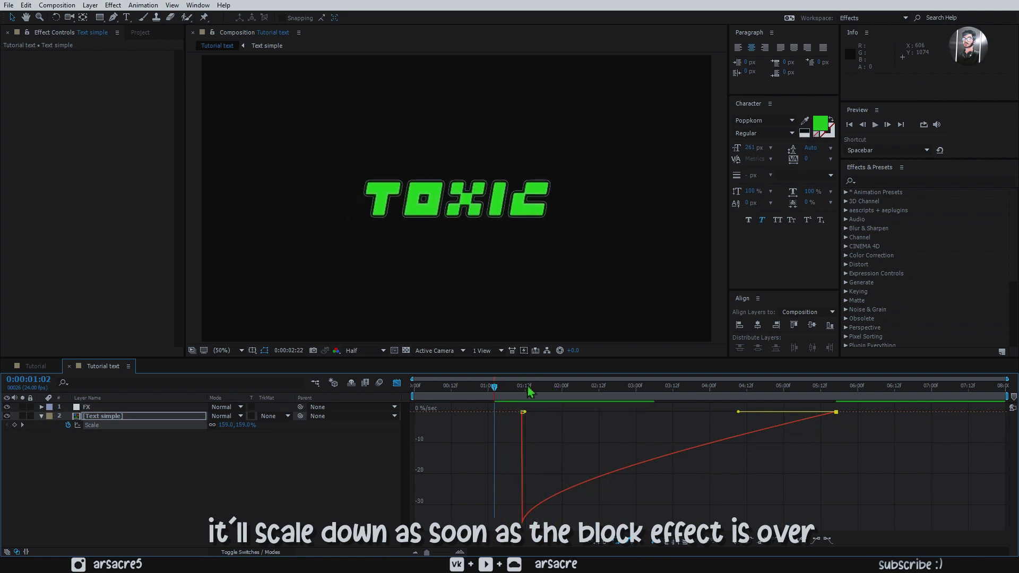
key("space")
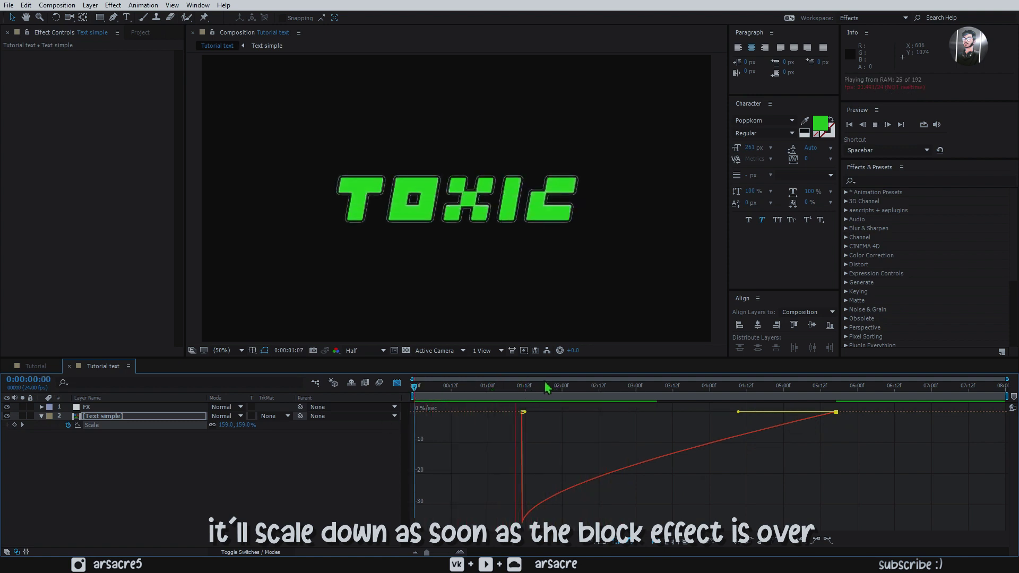
key("shift+F3")
key("space")
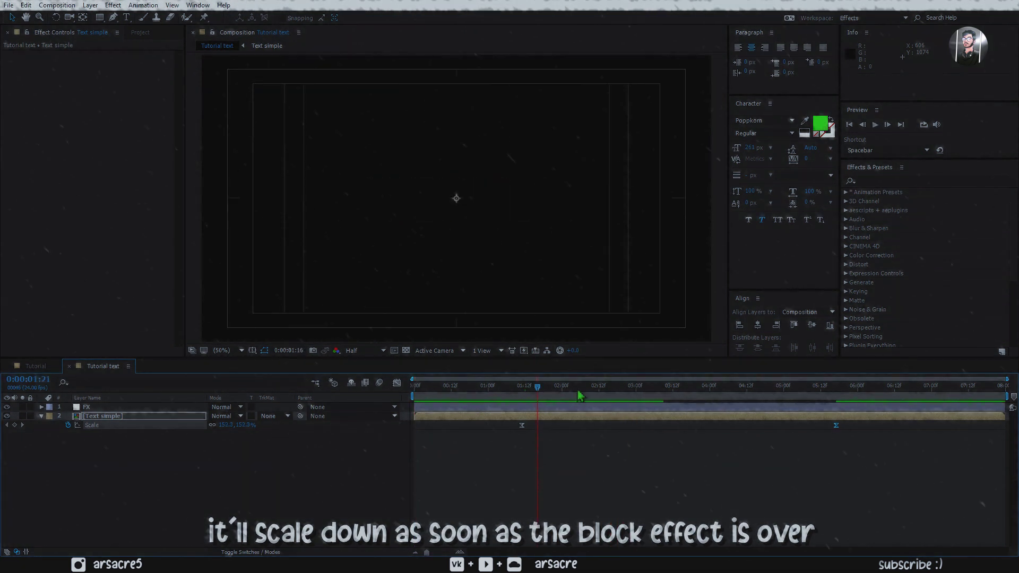